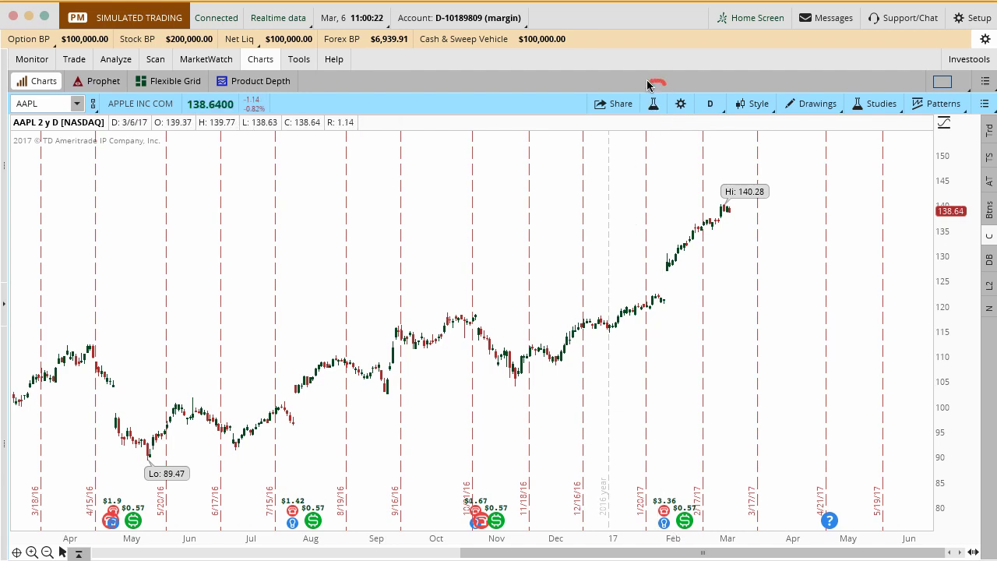
mouse_move(647, 81)
left_mouse_down()
mouse_move(652, 129)
mouse_move(666, 88)
left_mouse_up()
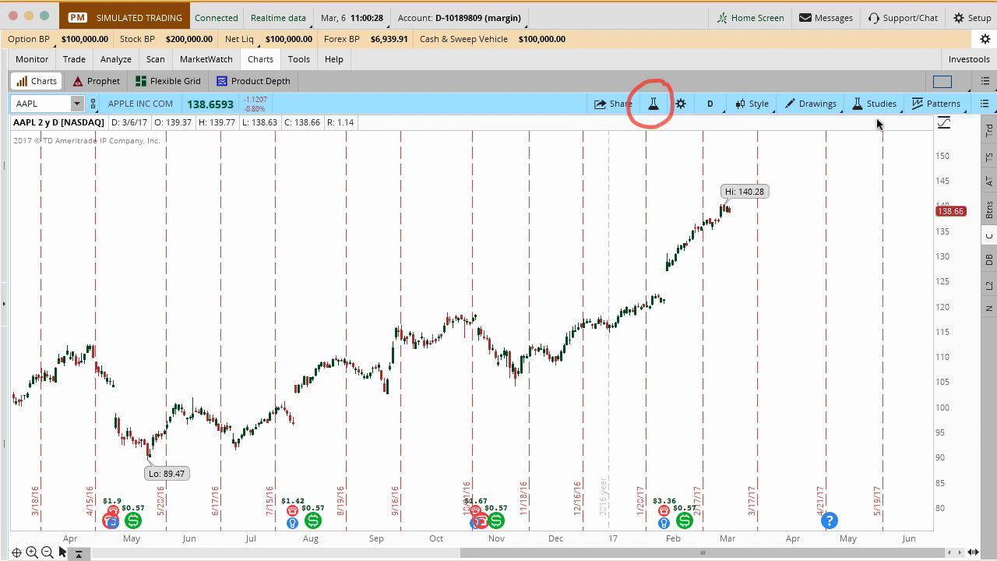
mouse_move(893, 86)
left_mouse_down()
mouse_move(843, 113)
mouse_move(902, 105)
mouse_move(893, 88)
left_mouse_up()
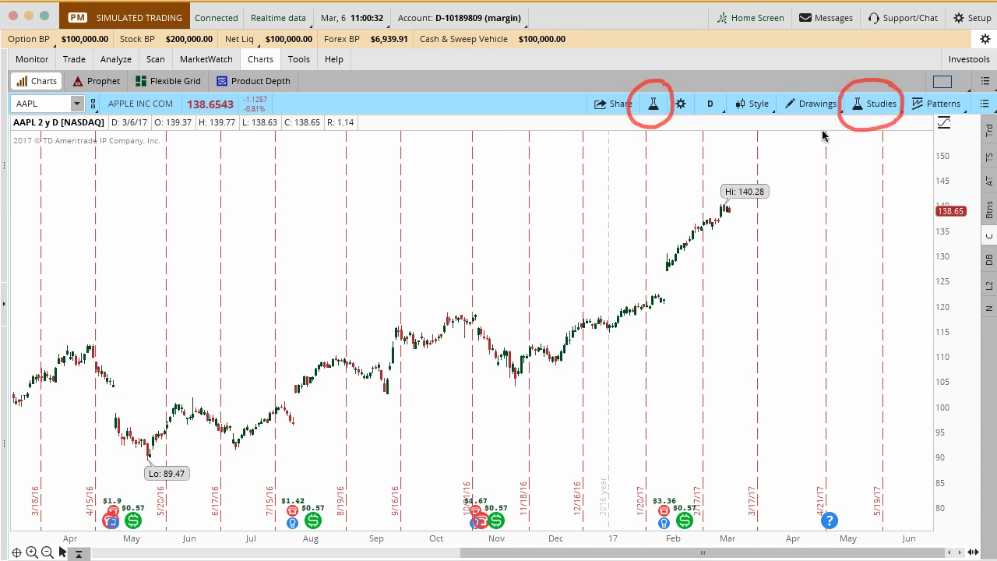
key("Escape")
- Browse the quick study categories, including the alpha studies and lower studies
left_click(879, 104)
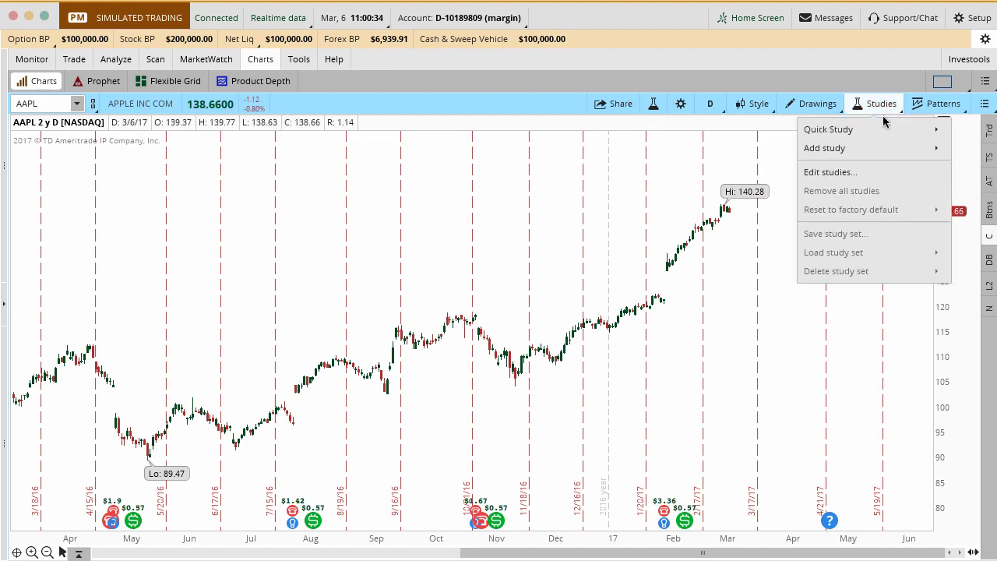
mouse_move(882, 130)
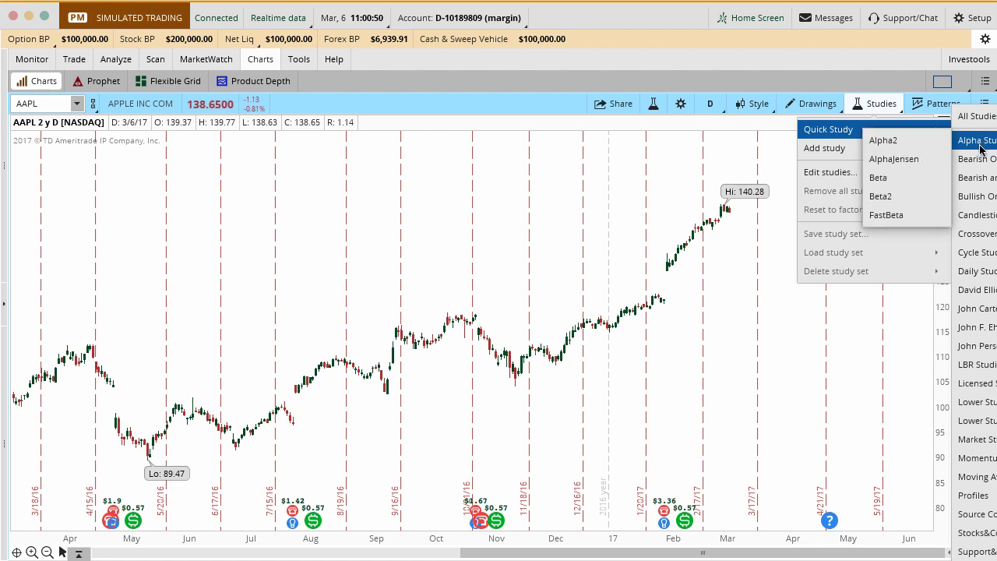
mouse_move(978, 221)
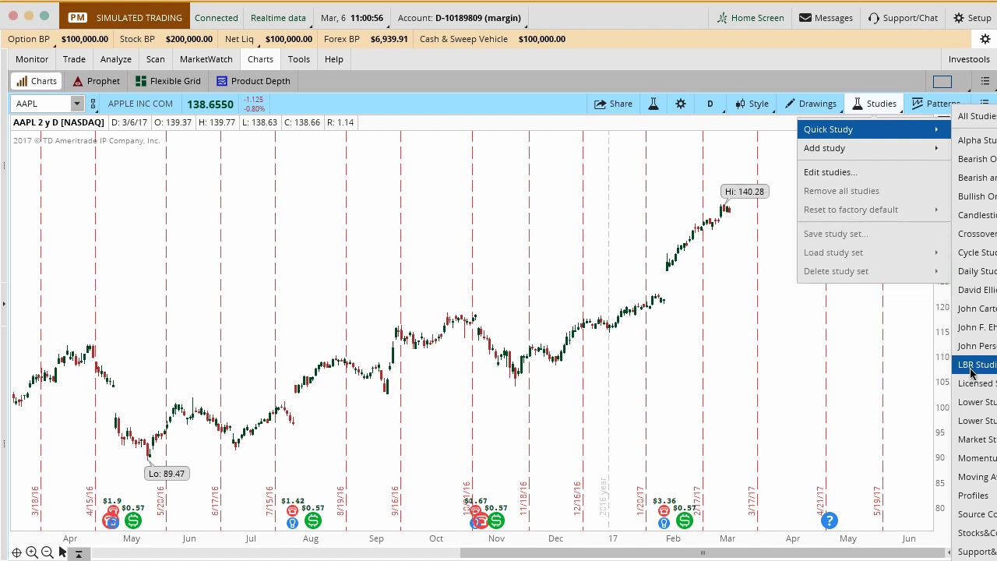
mouse_move(970, 417)
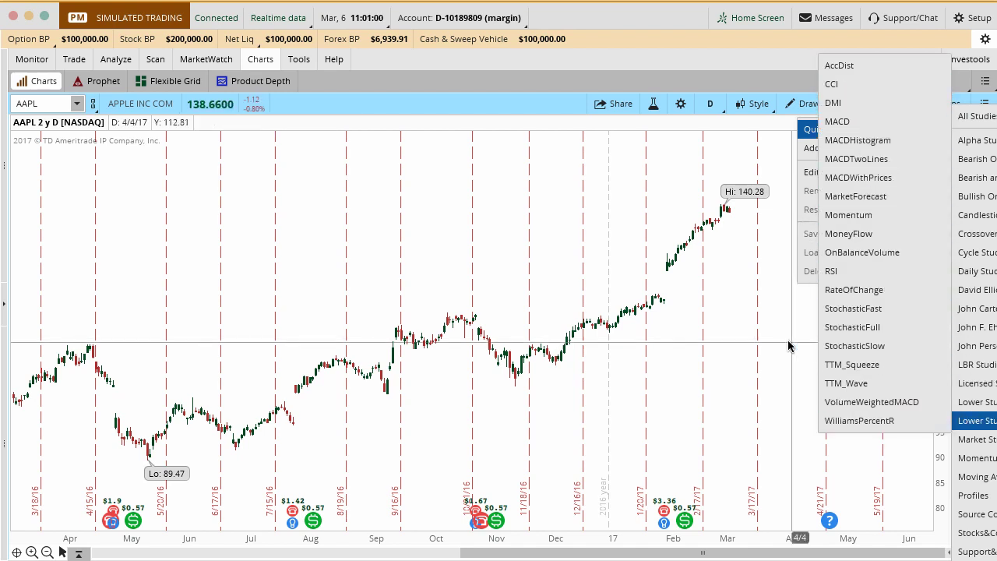
left_click(791, 132)
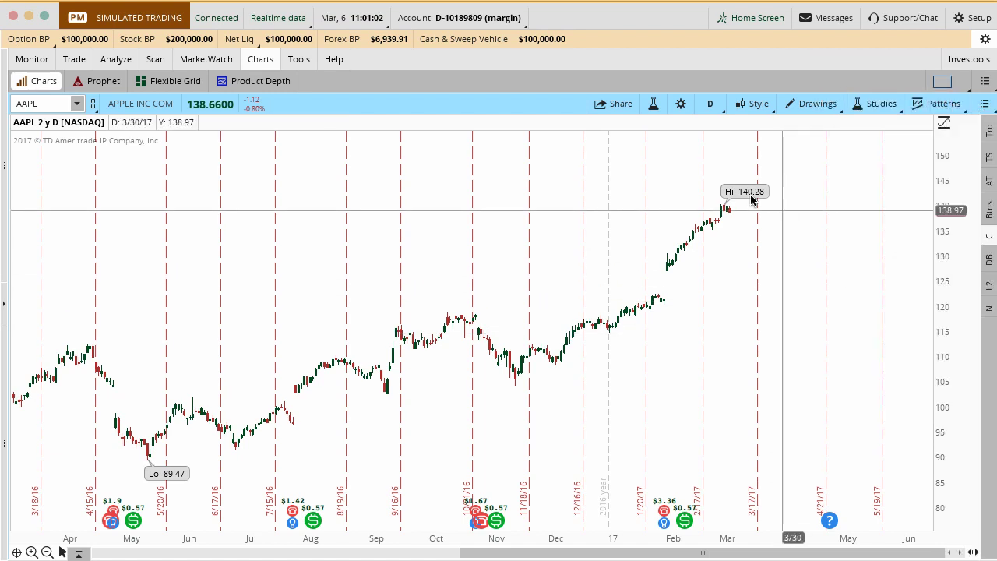
- Open the studies and strategies editor and look through the full list of available studies
left_click(654, 103)
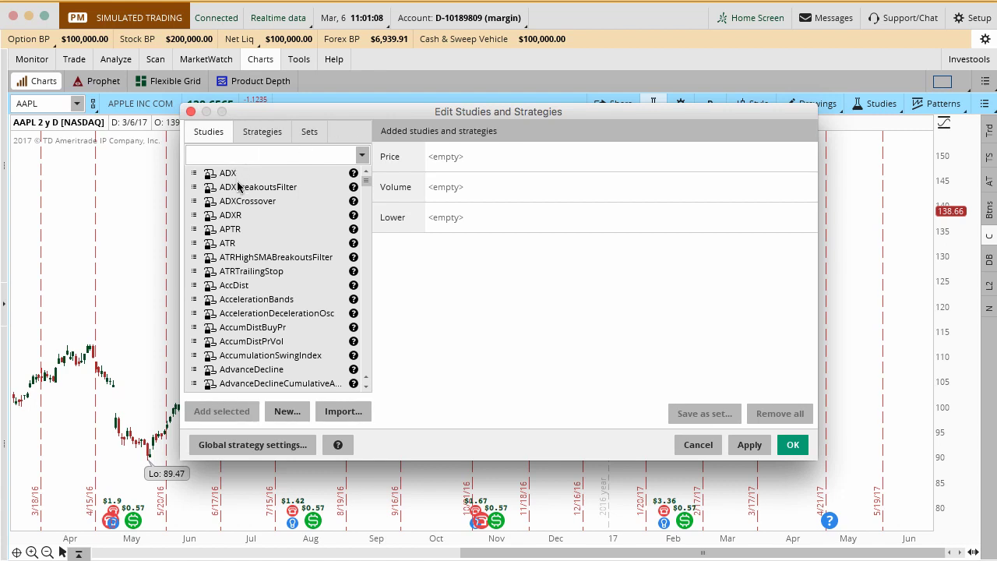
scroll(247, 269, "down", 15)
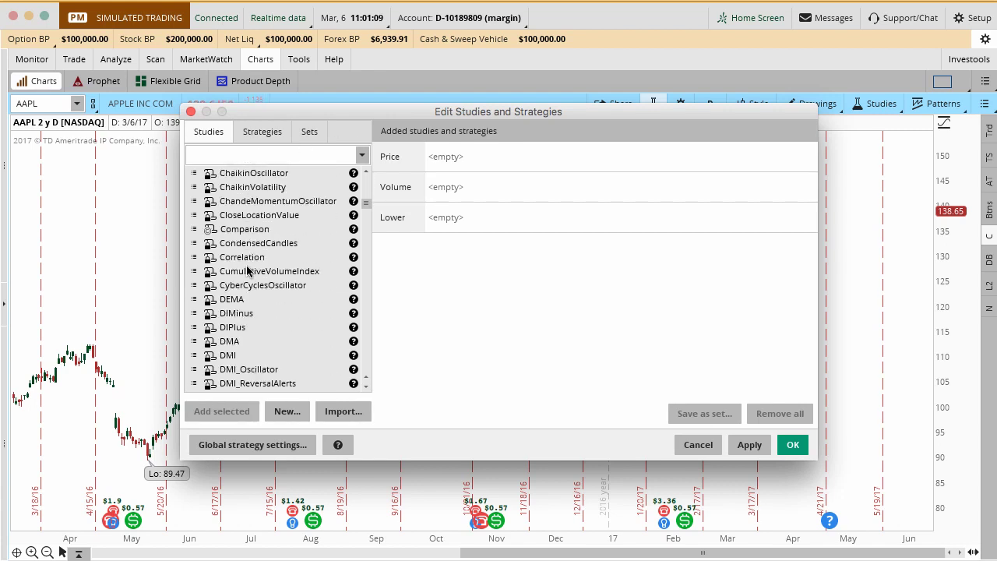
scroll(248, 270, "down", 20)
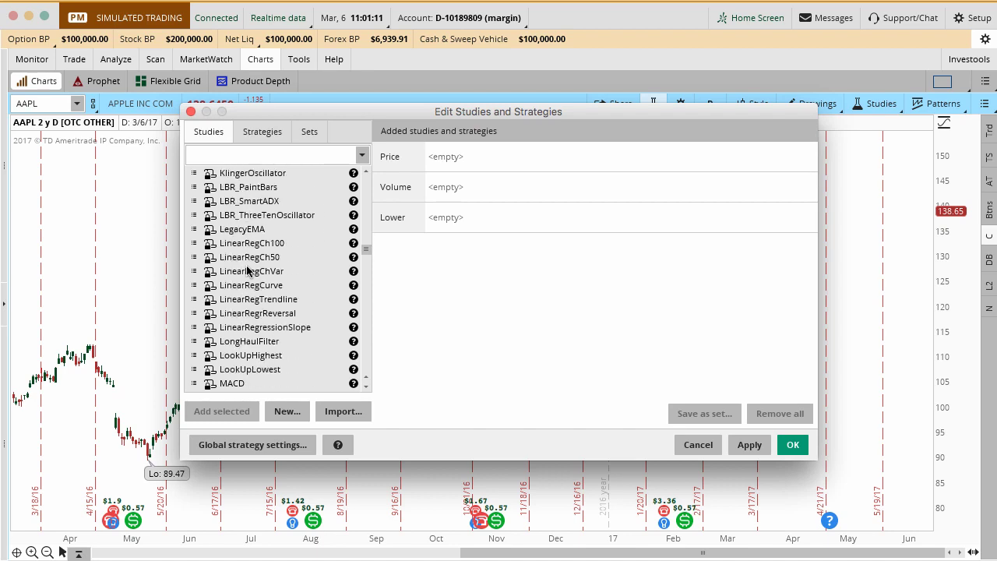
scroll(248, 269, "down", 20)
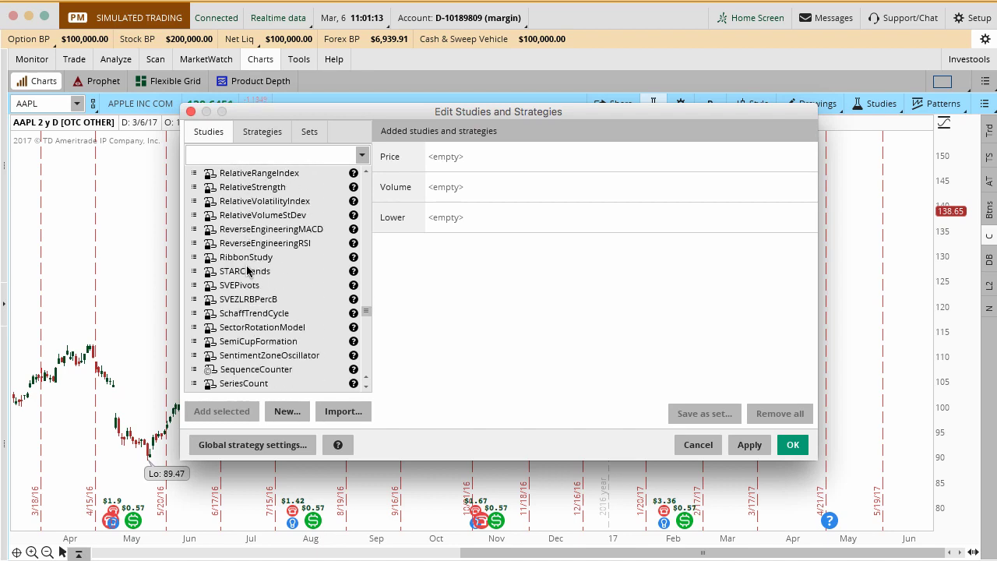
scroll(247, 269, "up", 20)
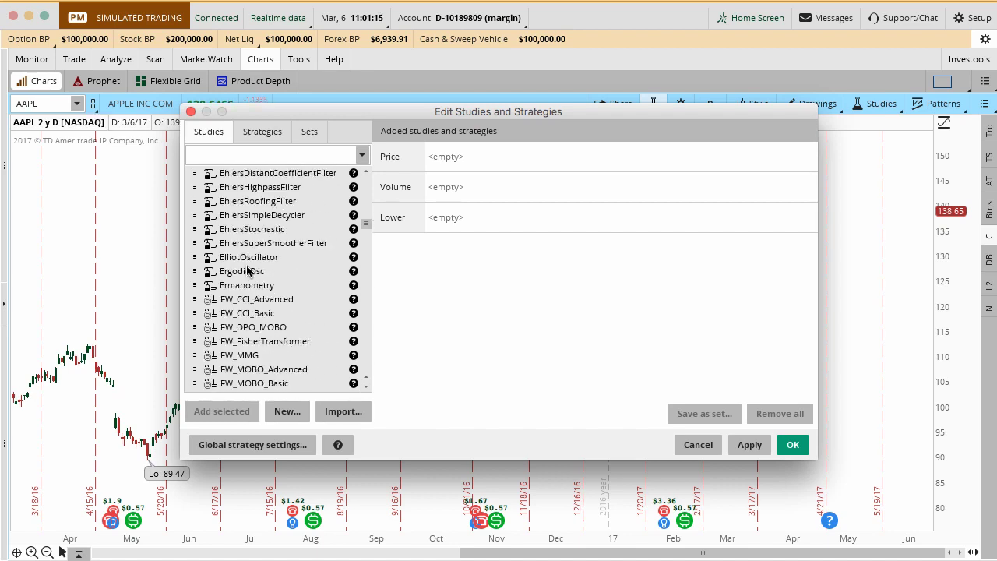
scroll(248, 270, "up", 4)
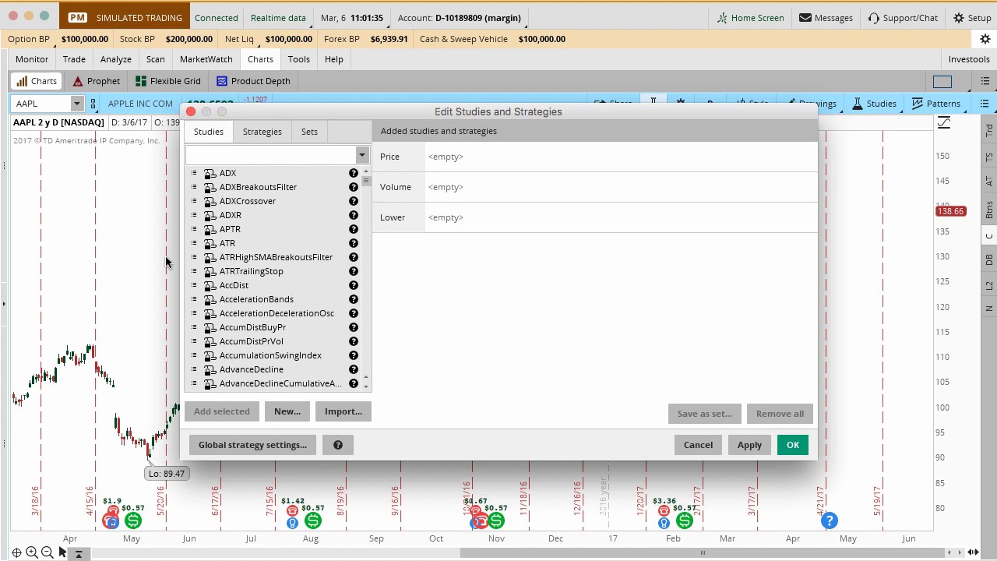
- Search the studies for "mac" and add the MACD study as a lower study on the AAPL chart
left_click(233, 155)
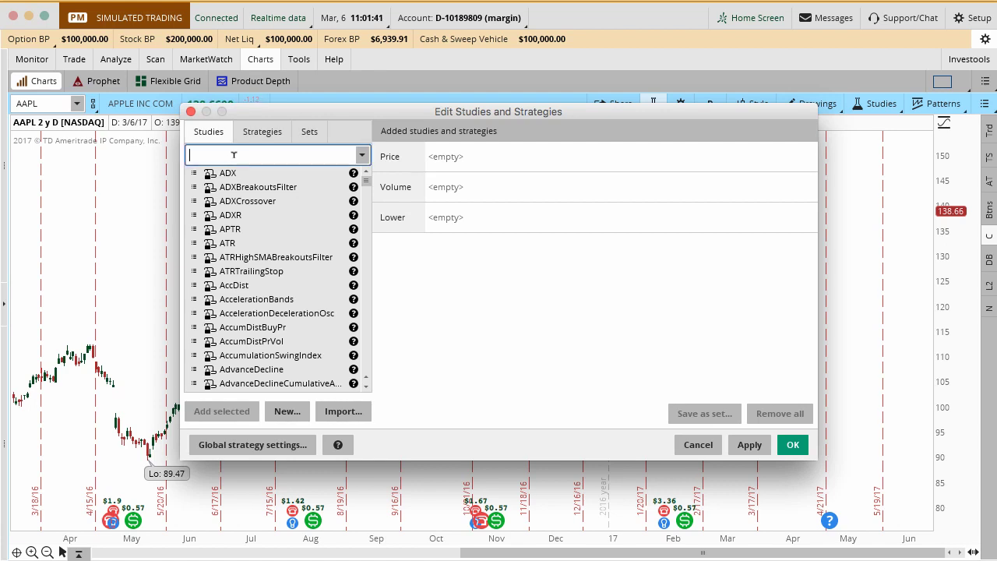
type("mac")
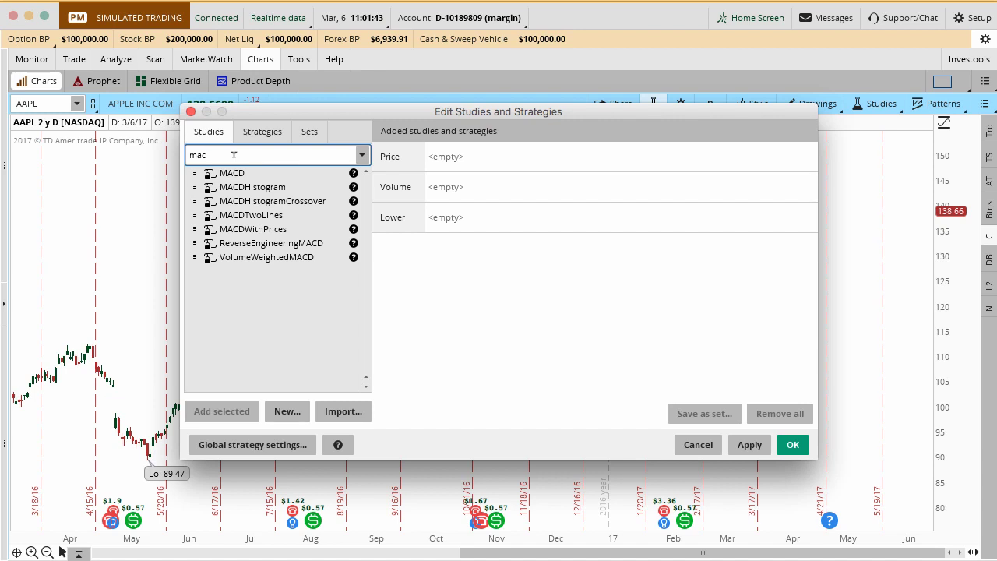
left_click(232, 174)
double_click(232, 174)
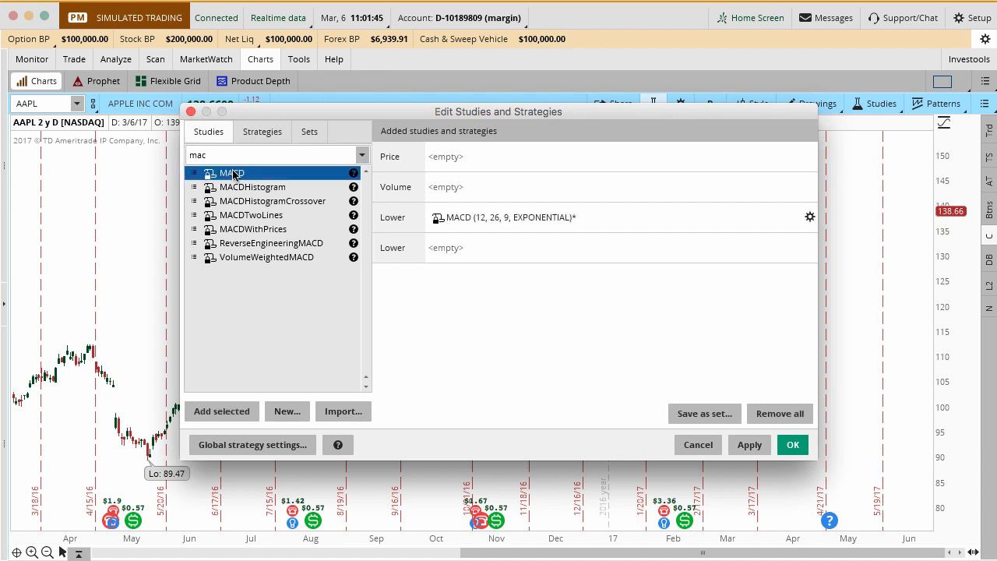
left_click(512, 217)
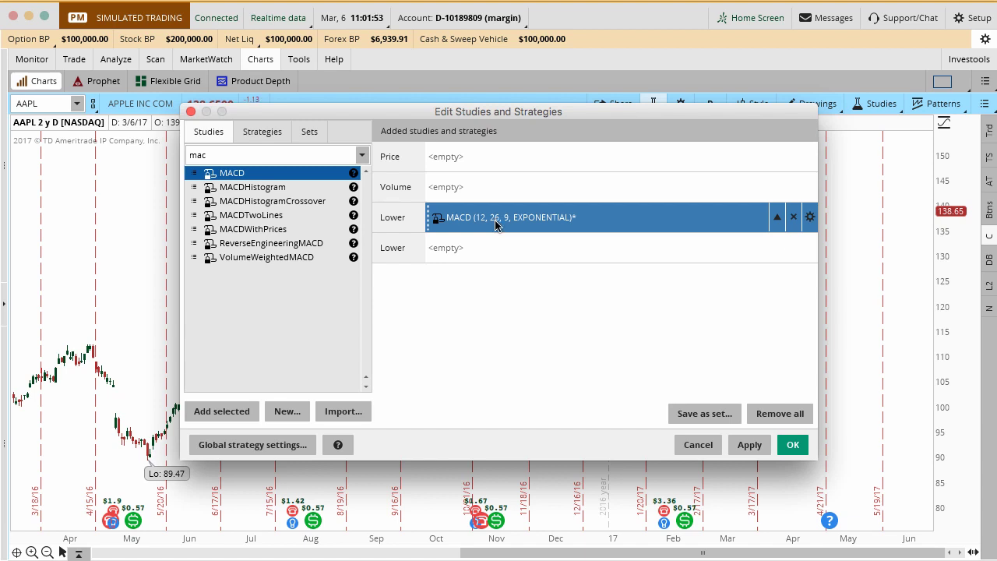
left_click(284, 154)
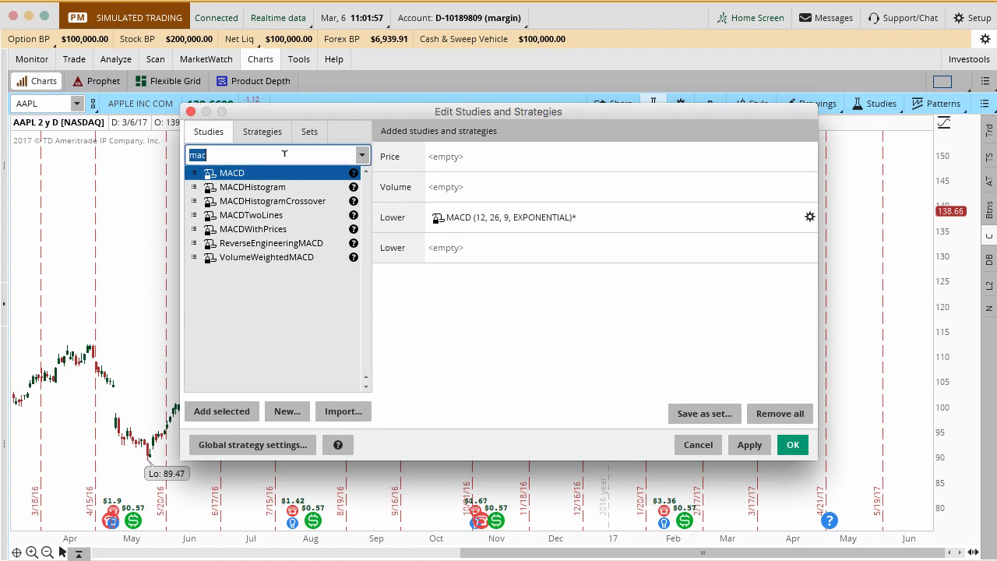
left_click(246, 147)
left_click(462, 219)
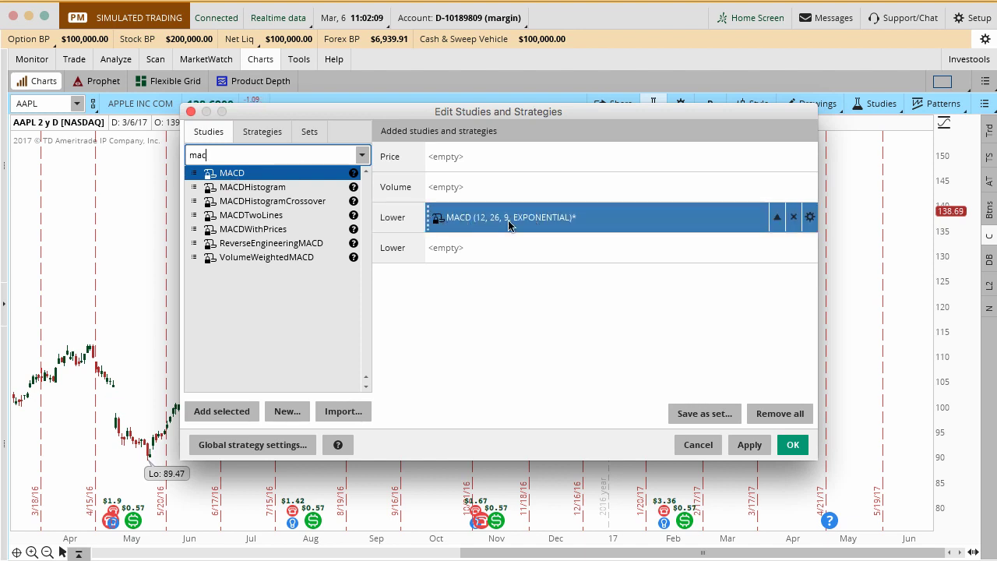
left_click(749, 444)
left_click(792, 444)
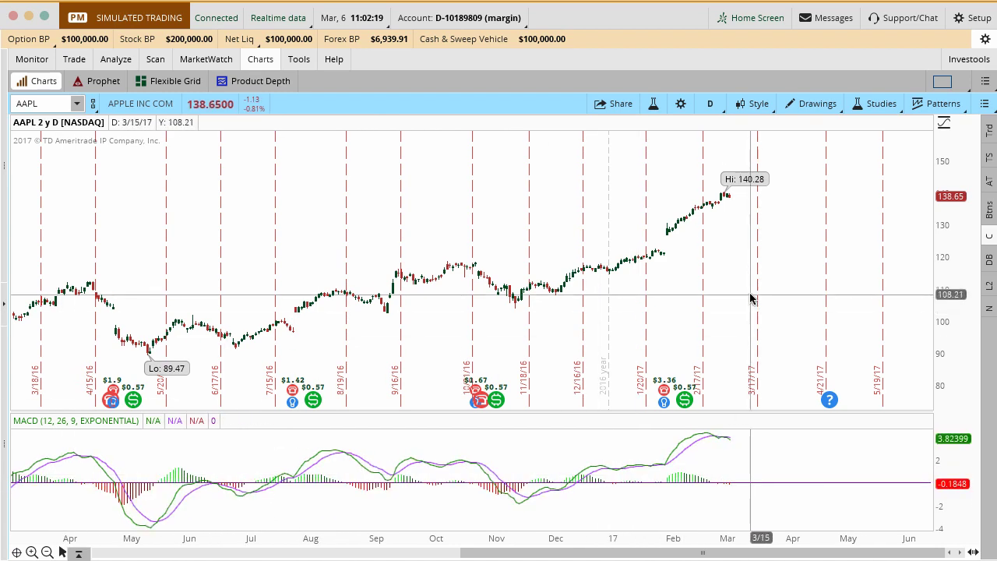
- Customize the added MACD study with a slow length of 30 and a fast length of 15
left_click(653, 104)
mouse_move(704, 225)
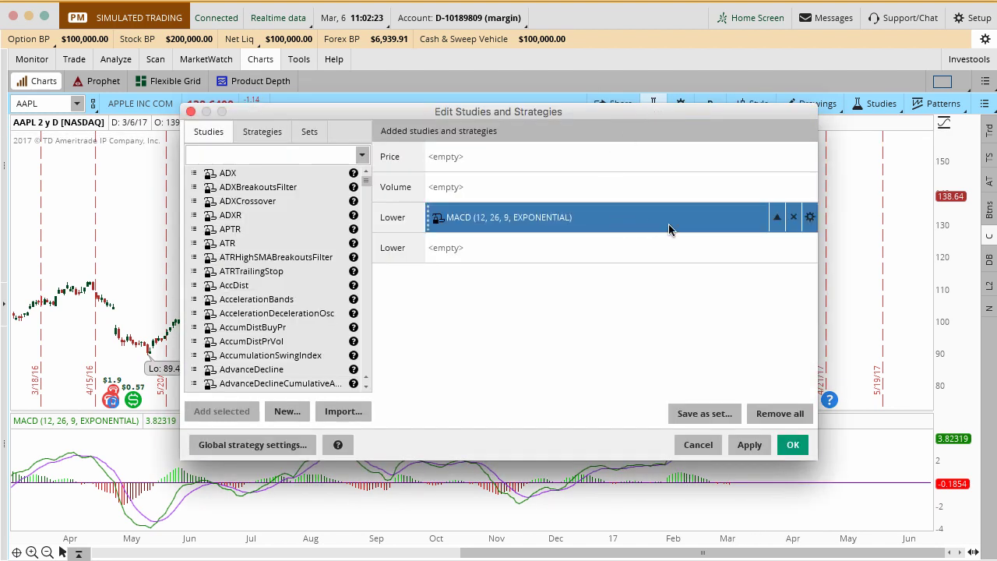
left_click(810, 218)
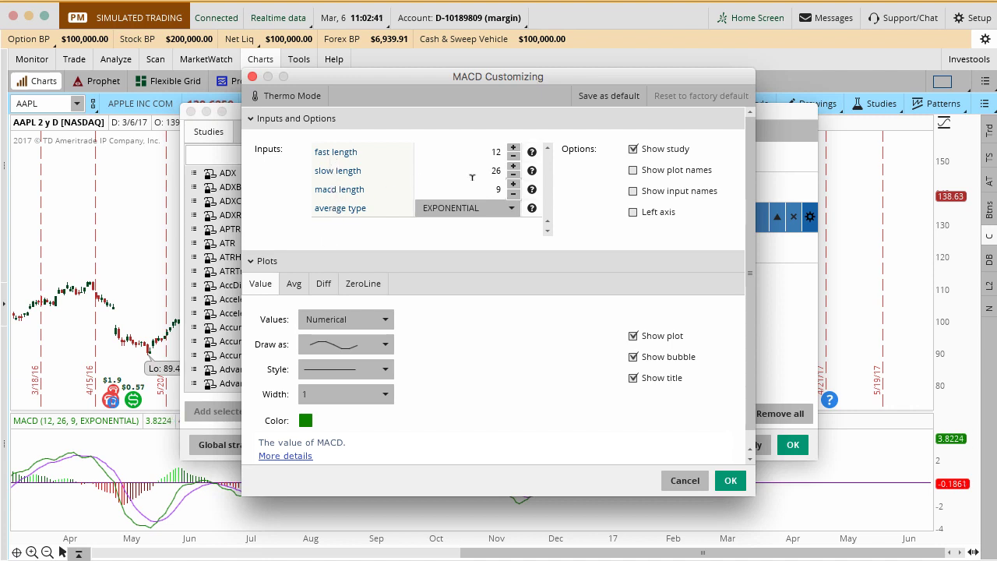
left_click(504, 172)
type("30")
left_click(501, 153)
type("15")
key("Tab")
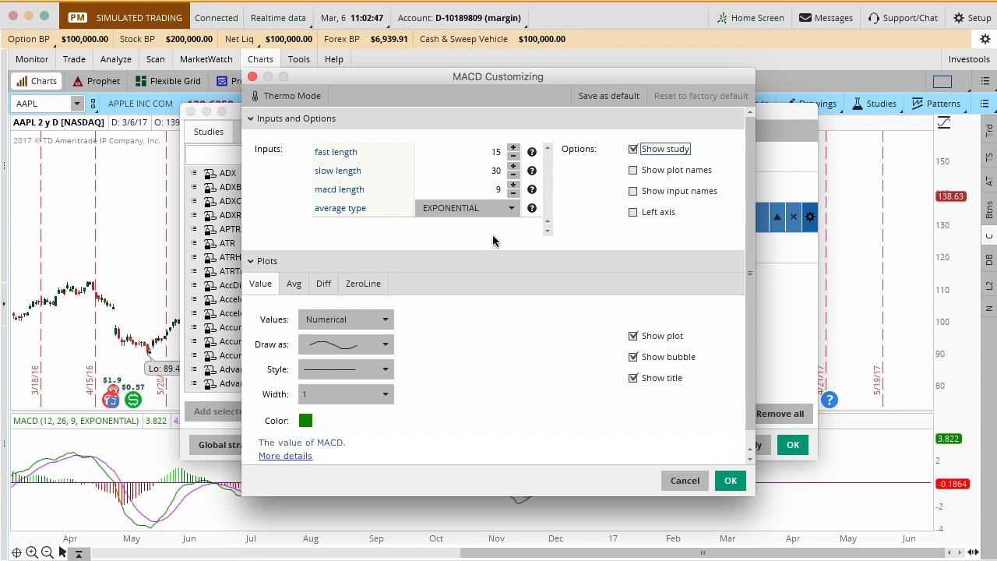
- Change the colour of the MACD's Avg plot to red and apply the customized study to the chart
left_click(298, 287)
left_click(323, 284)
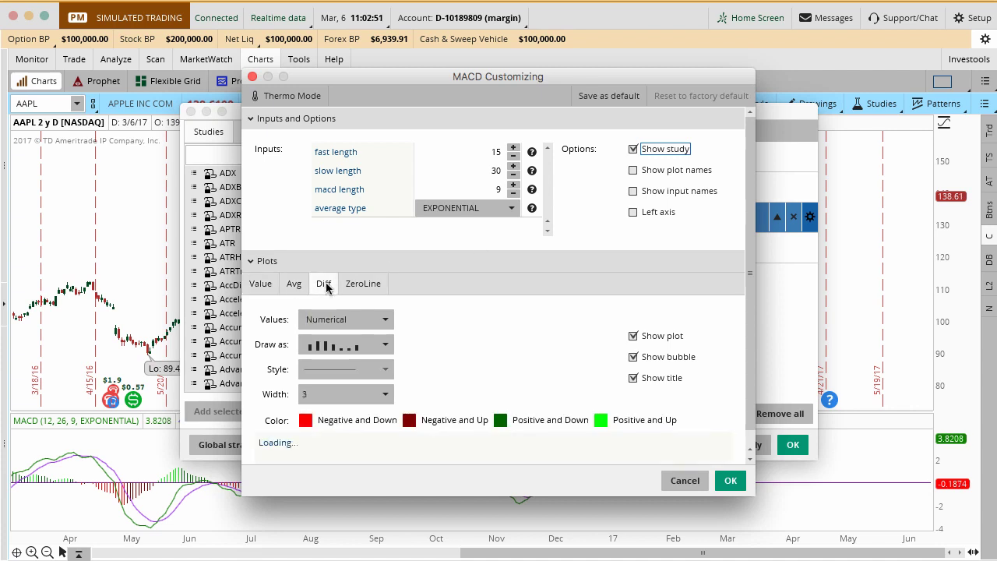
left_click(297, 286)
left_click(306, 420)
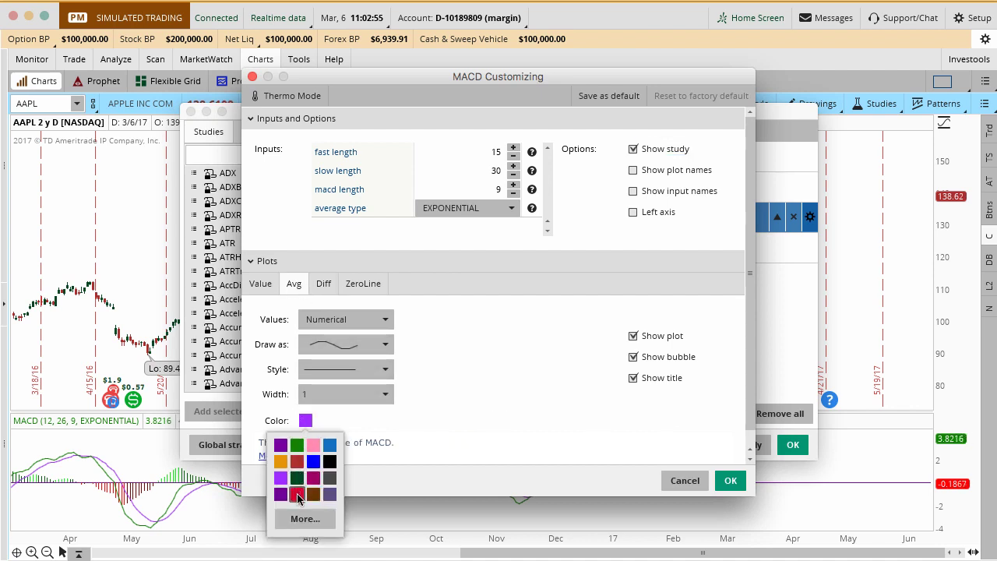
left_click(296, 494)
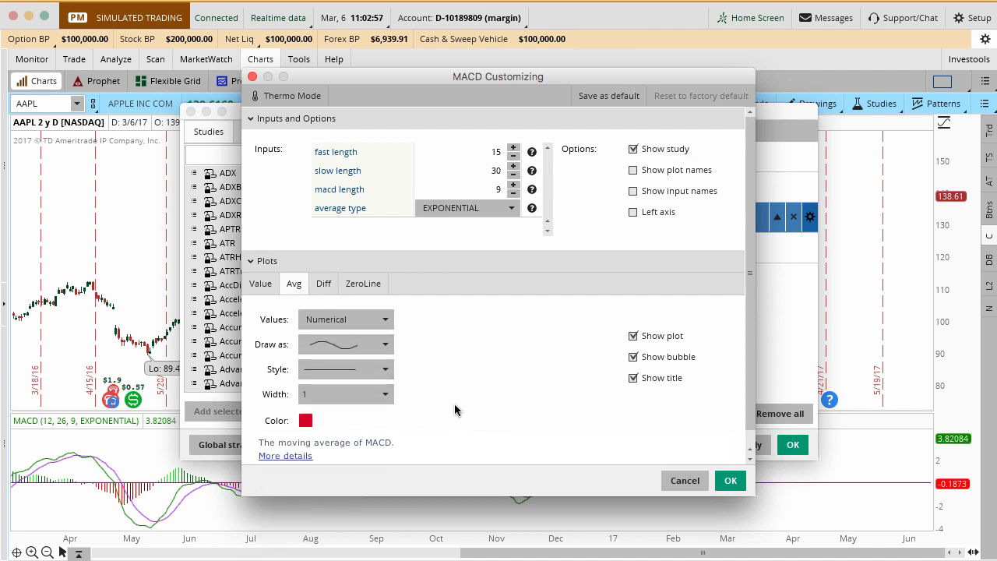
left_click(731, 481)
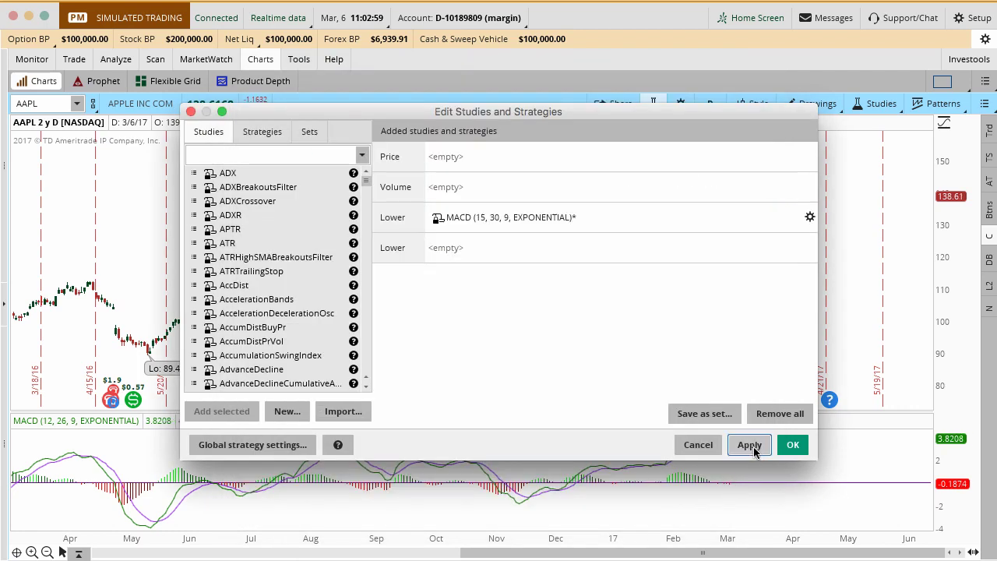
left_click(757, 451)
left_click(792, 444)
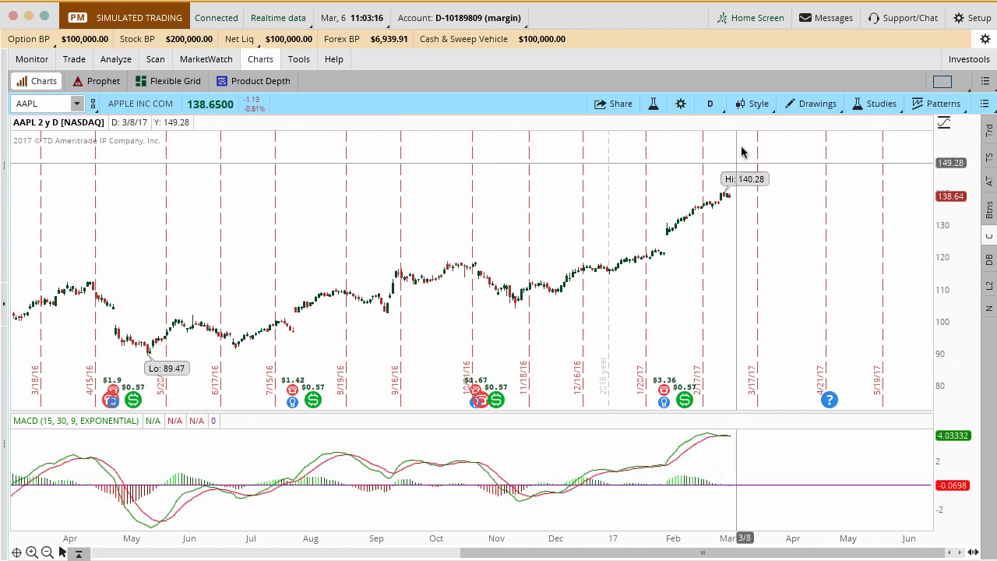
- Save the current chart setup as a style named Chart Style 1, including the patterns and study set
left_click(756, 109)
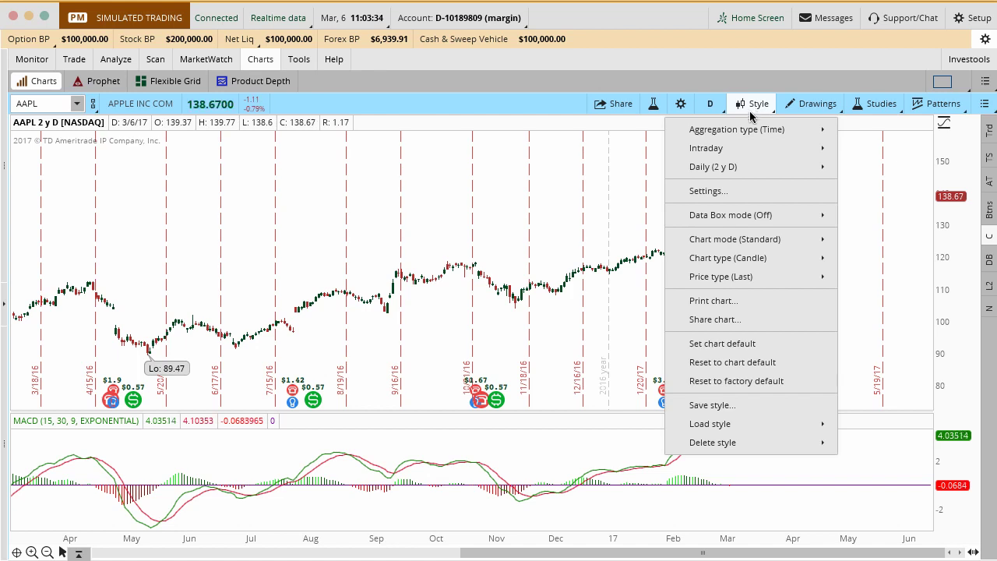
left_click(570, 180)
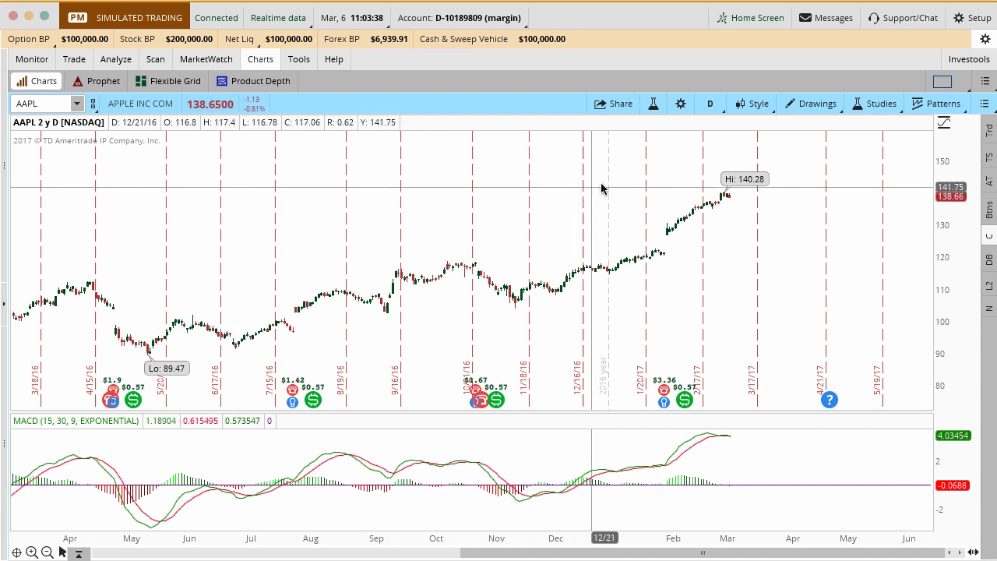
left_click(745, 111)
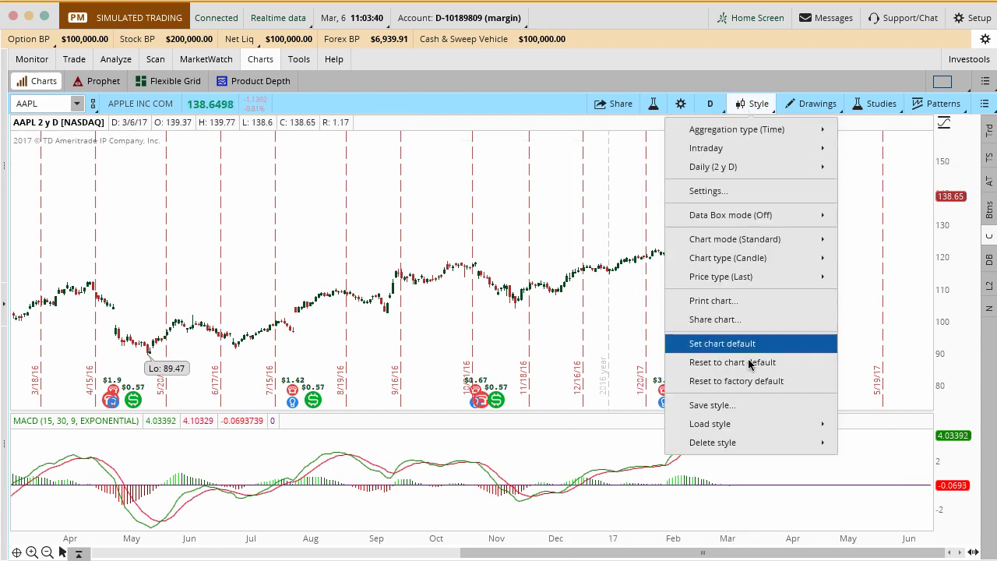
left_click(716, 405)
left_click(583, 298)
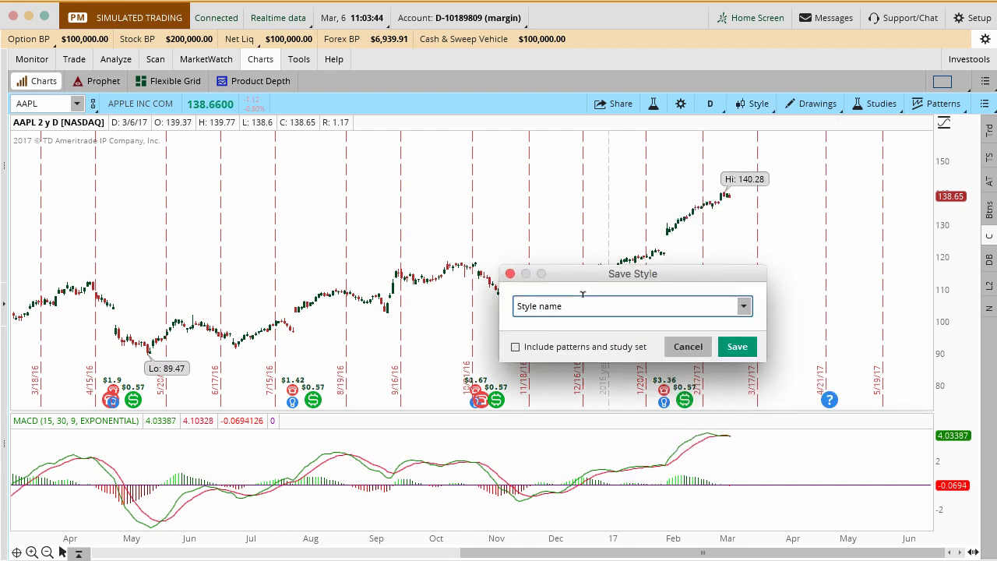
left_click_drag(582, 296, 481, 301)
type("Chart Style")
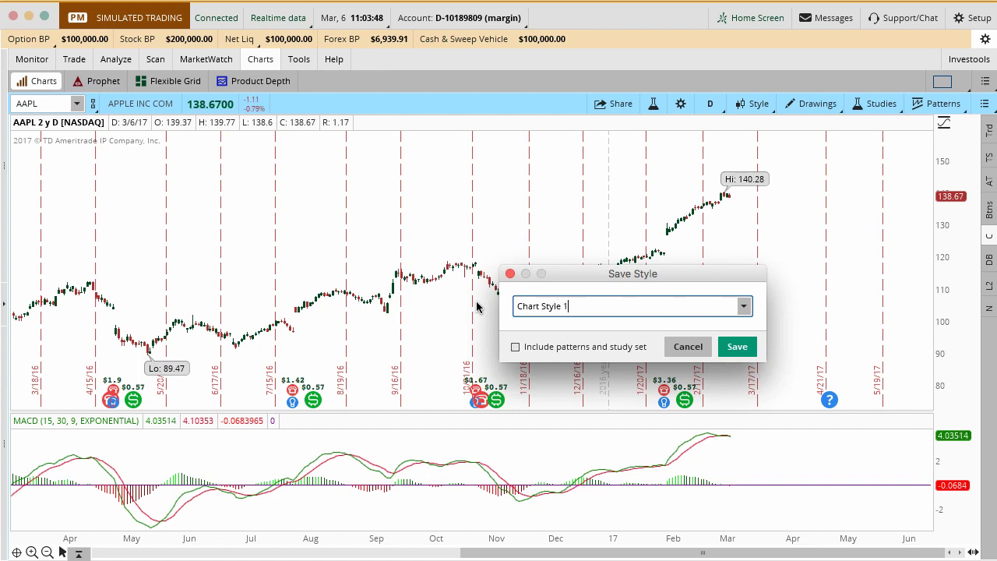
left_click_drag(562, 277, 504, 262)
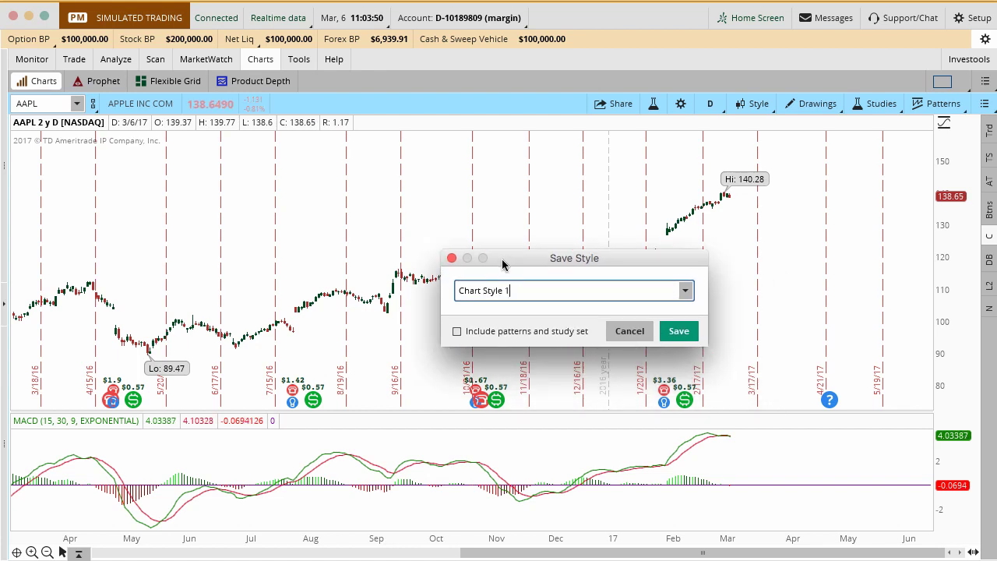
left_click(457, 331)
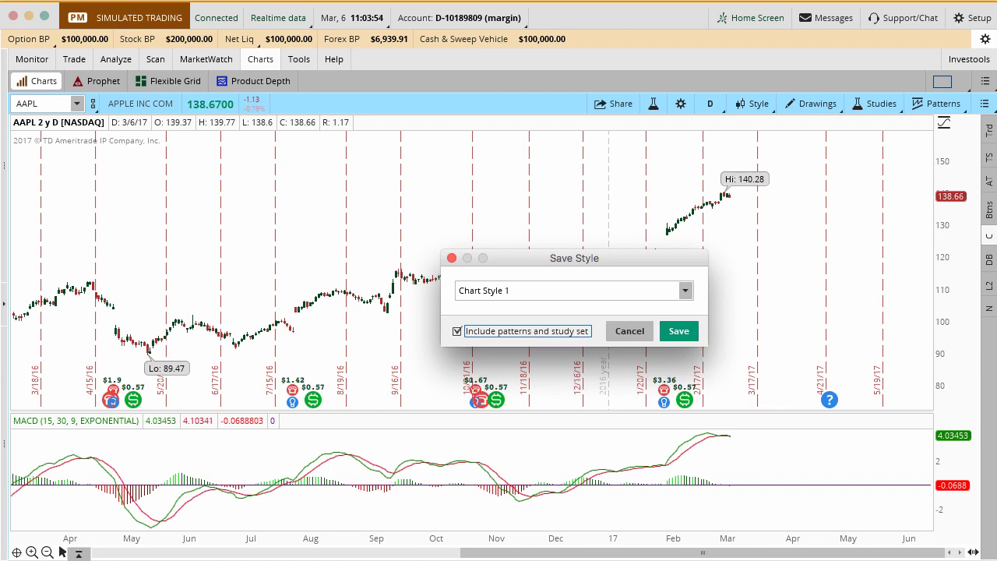
mouse_move(543, 361)
left_mouse_down()
mouse_move(543, 350)
mouse_move(534, 434)
mouse_move(557, 418)
left_mouse_up()
mouse_move(449, 348)
left_mouse_down()
mouse_move(345, 426)
mouse_move(374, 438)
left_mouse_up()
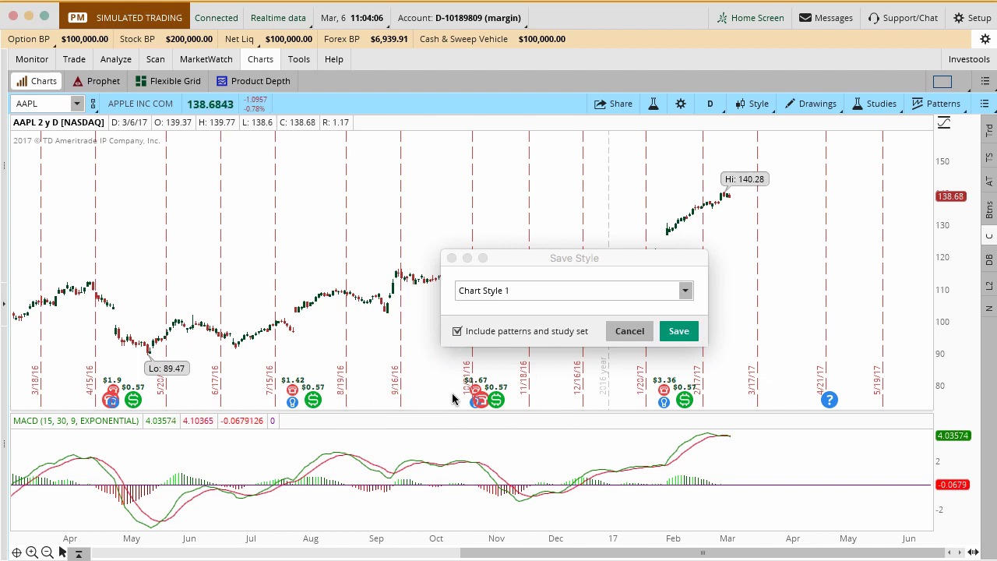
left_click(678, 333)
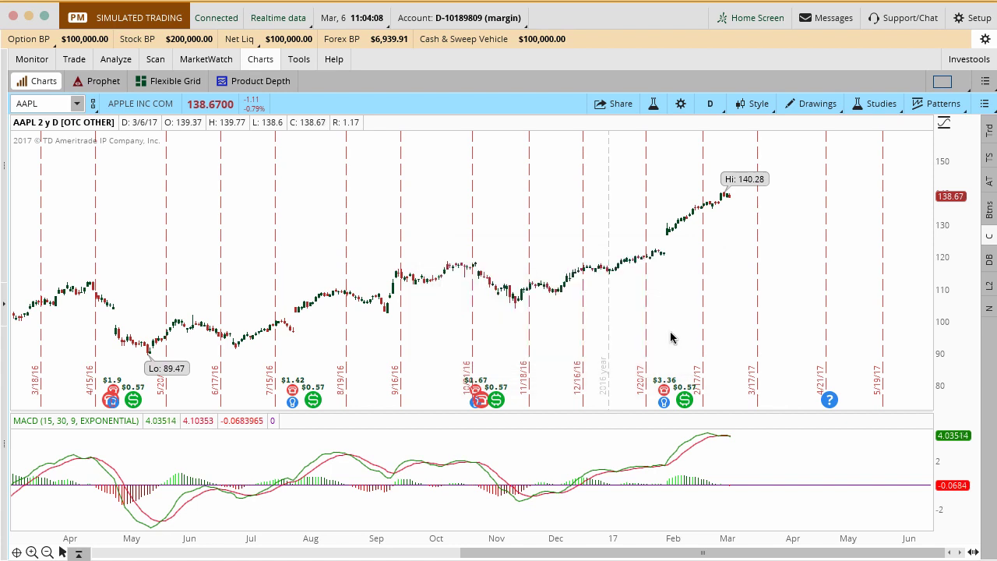
left_click(755, 105)
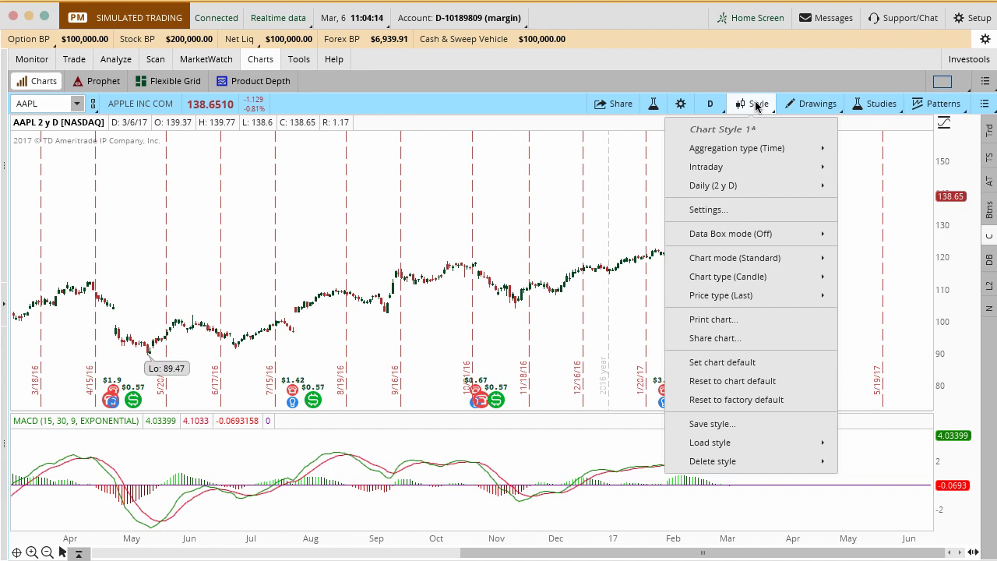
mouse_move(739, 445)
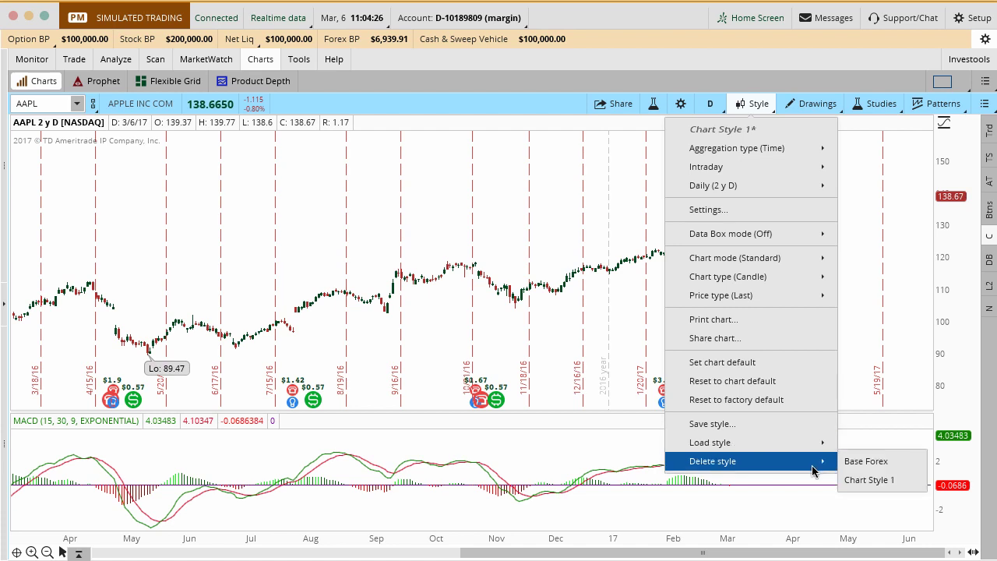
left_click(569, 343)
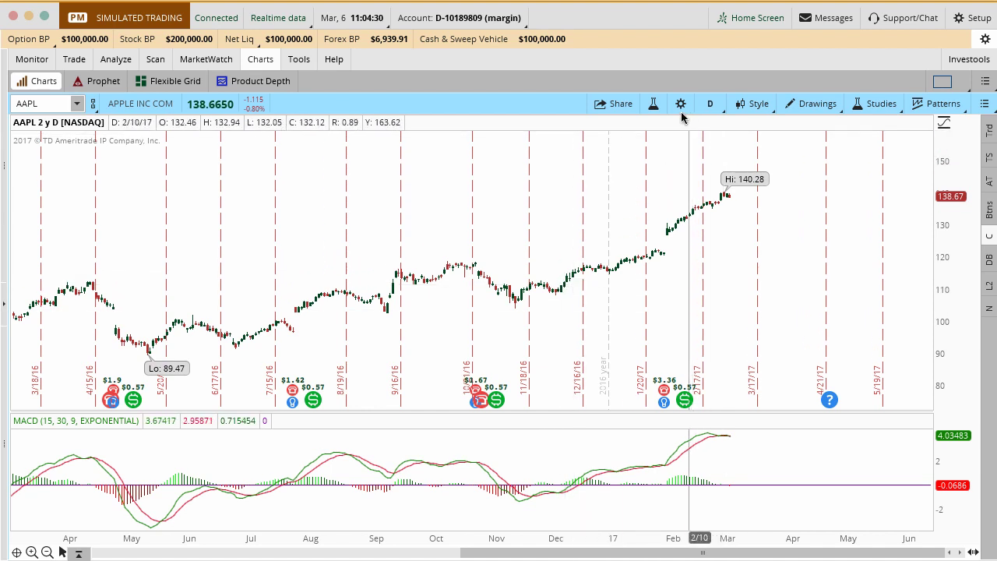
- Change the MACD study's slow length to 35 and apply it to the AAPL chart
left_click(654, 103)
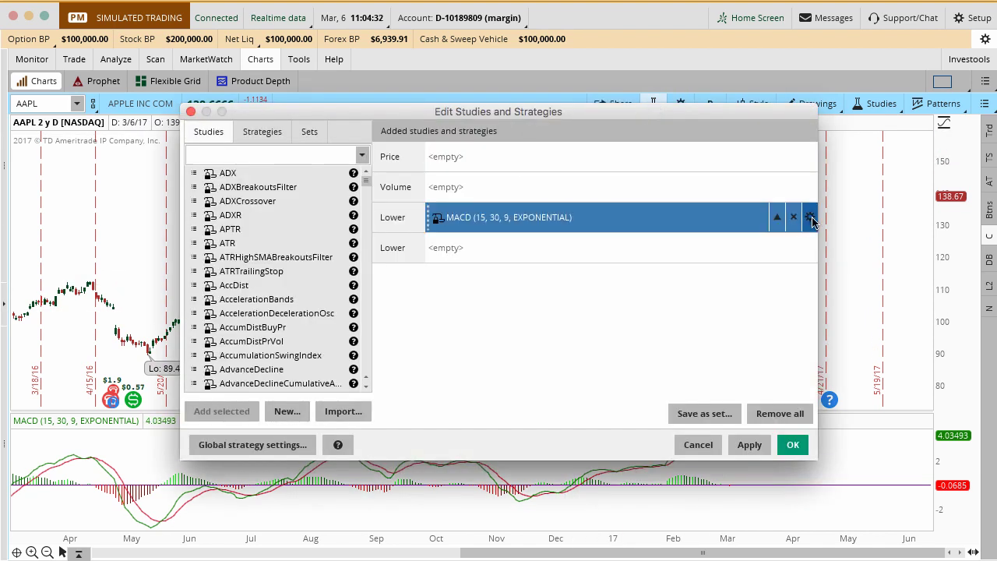
left_click(811, 217)
double_click(496, 170)
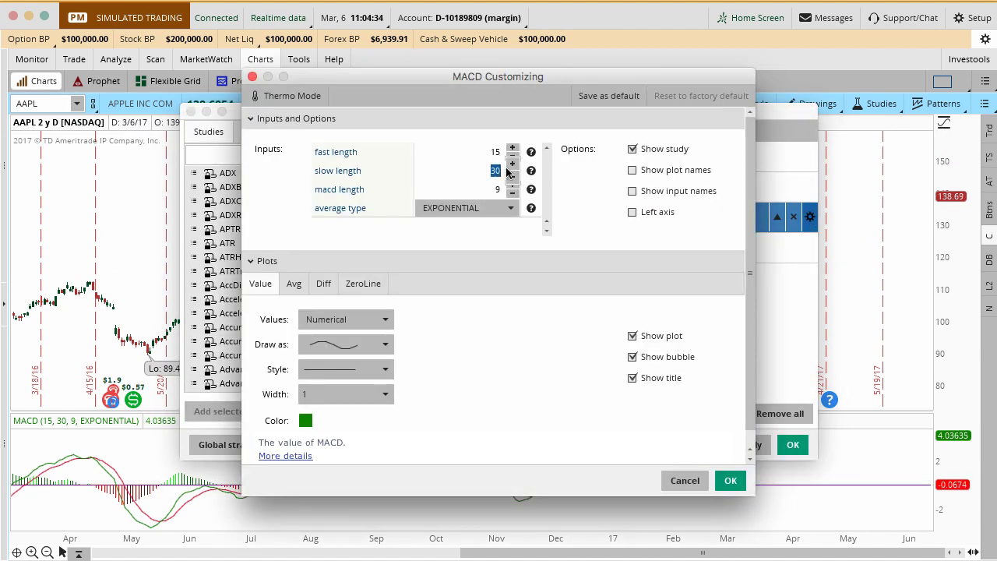
type("35")
left_click(731, 480)
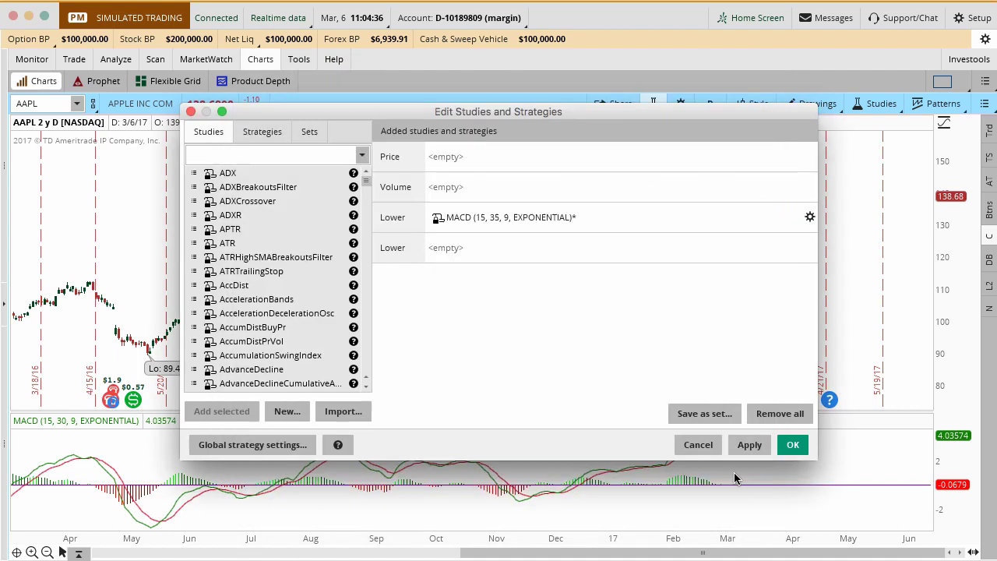
left_click(750, 445)
left_click(793, 445)
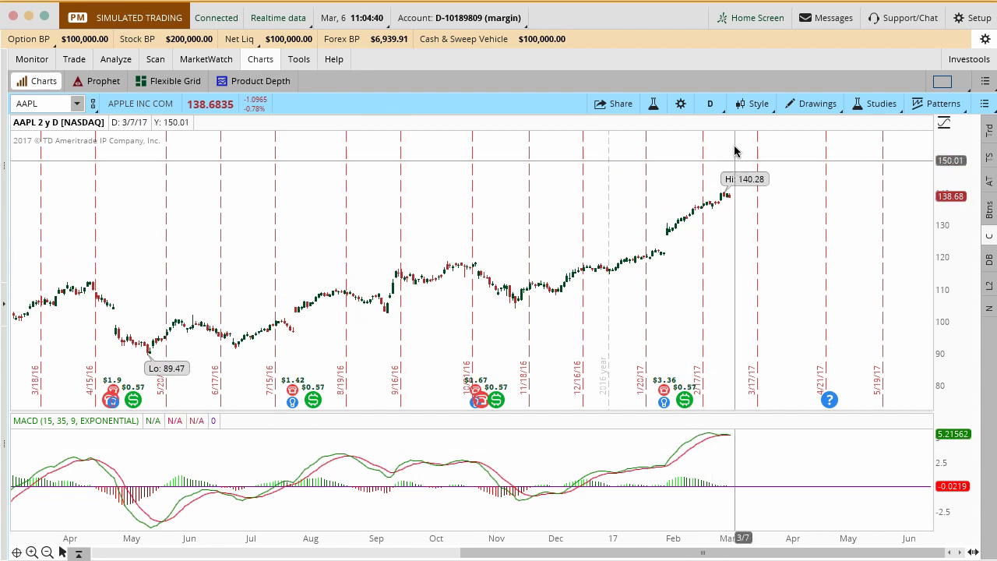
- Save the modified setup over the existing Chart Style 1, including the patterns and study set
left_click(755, 106)
left_click(715, 424)
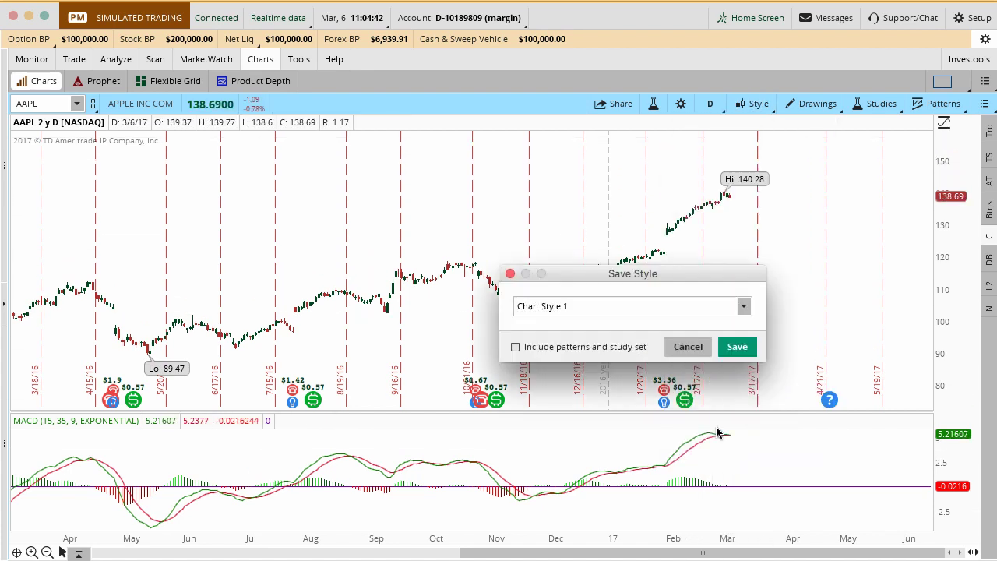
left_click(744, 307)
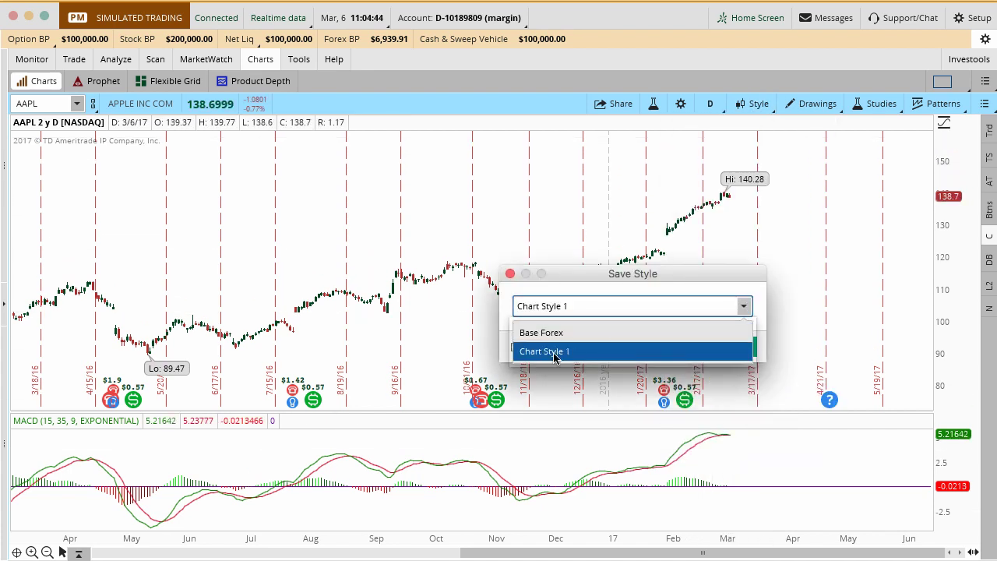
left_click(690, 351)
left_click(515, 348)
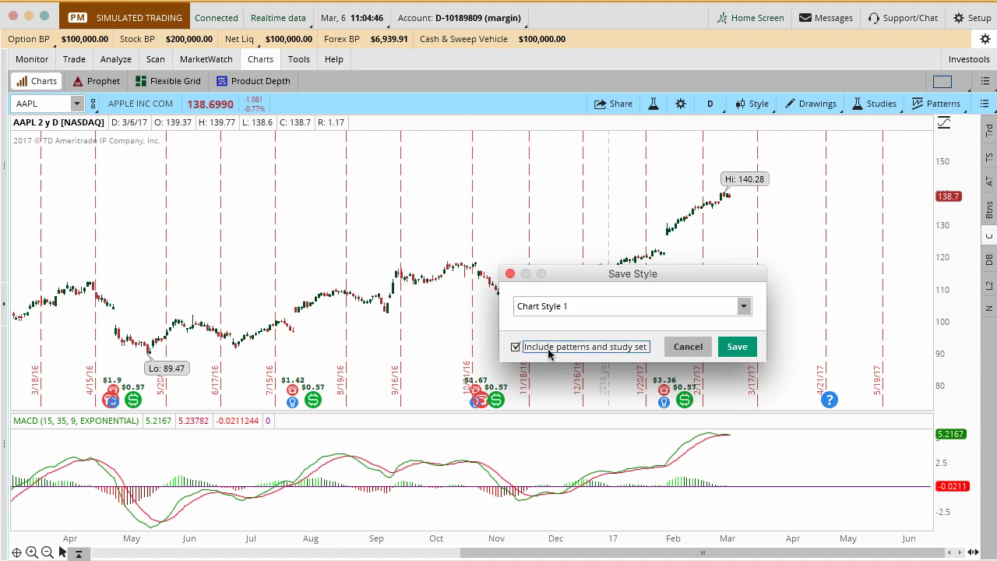
left_click(737, 350)
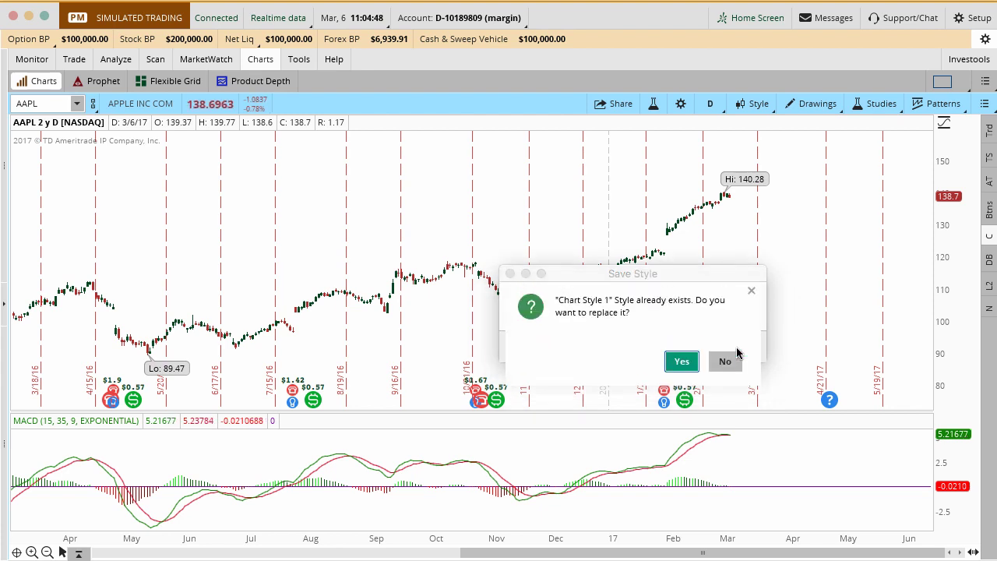
left_click_drag(634, 277, 616, 274)
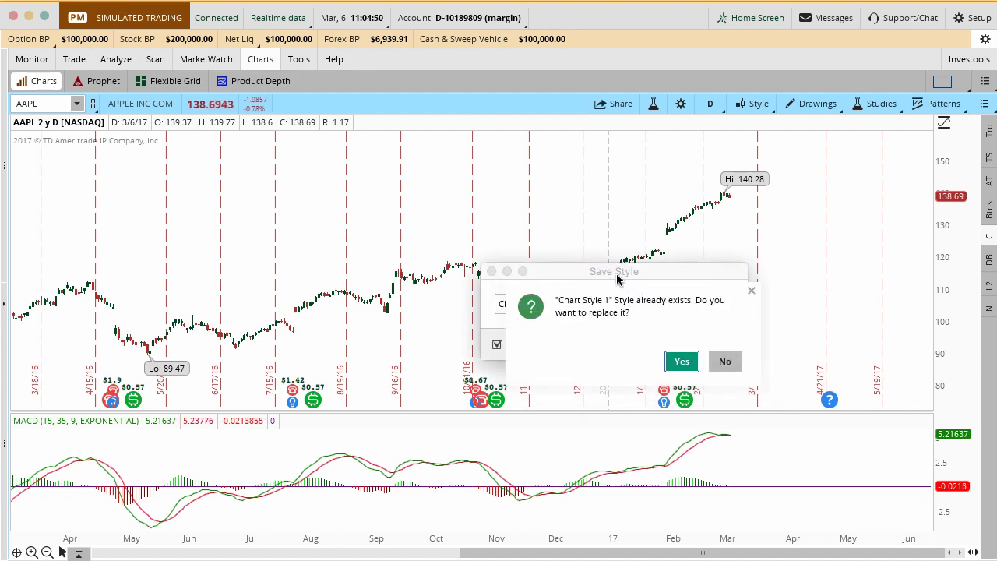
left_click(681, 361)
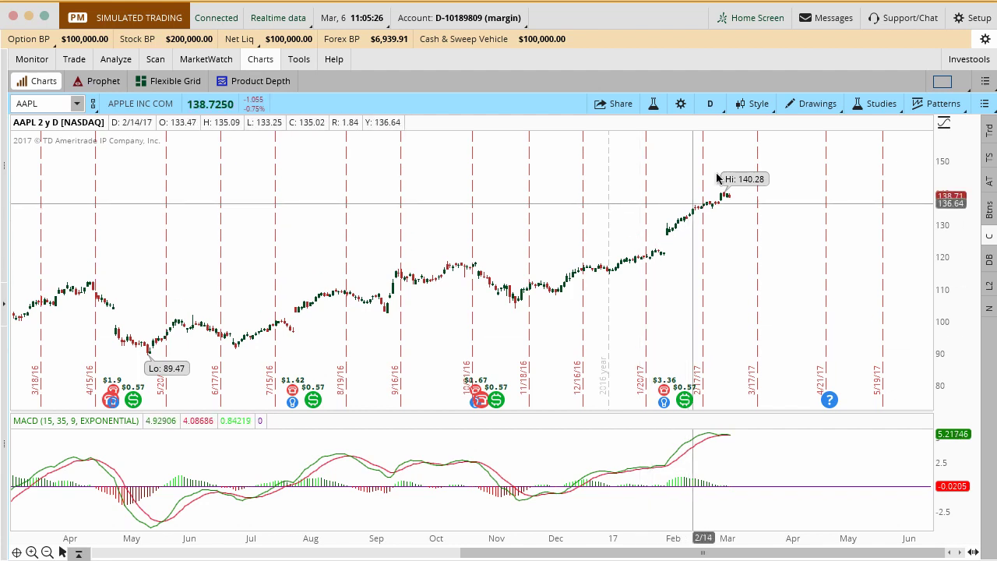
- Search the studies for "rsi" and add the RSI study to the chart as a second lower study
left_click(748, 113)
left_click(652, 106)
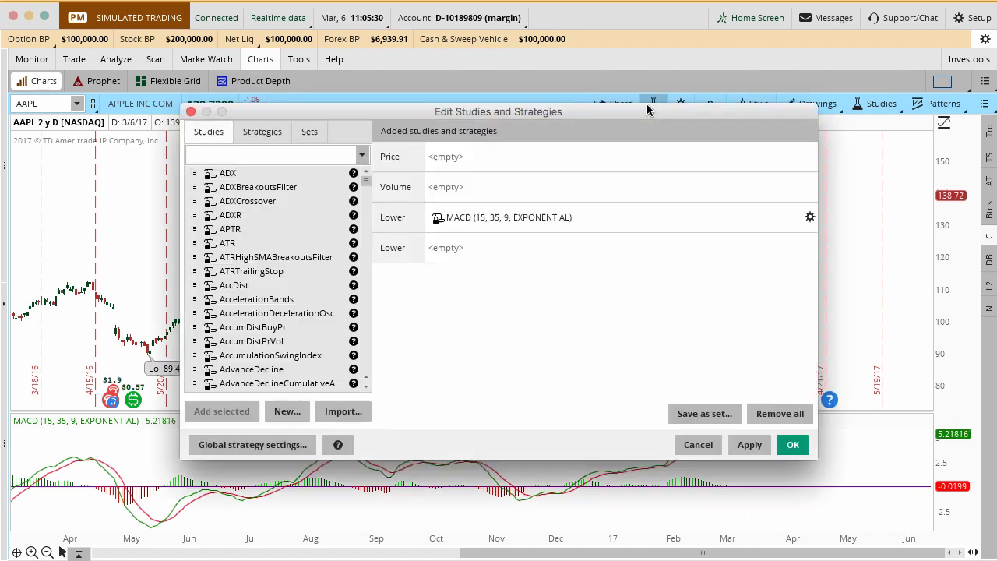
left_click(312, 155)
type("rsi")
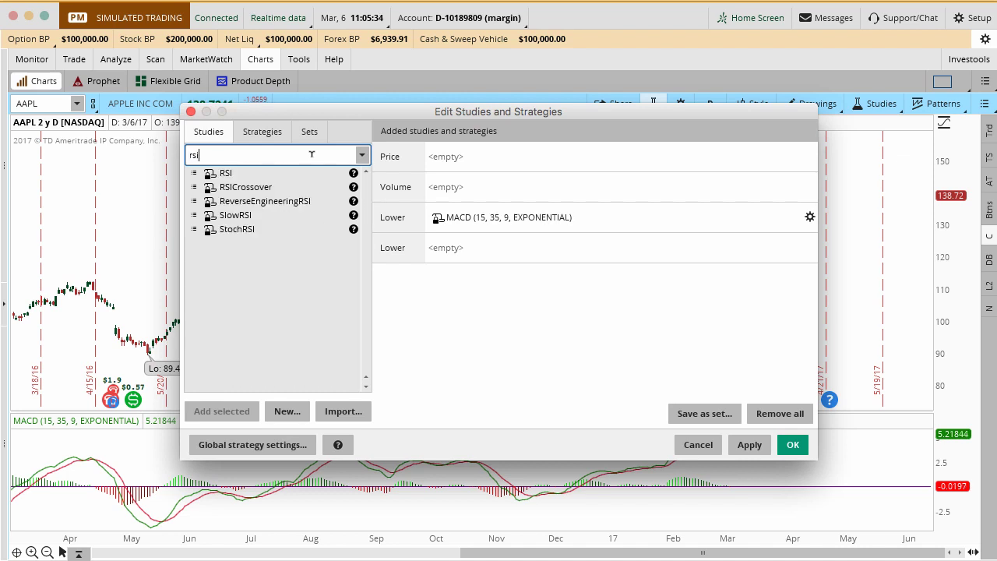
double_click(270, 176)
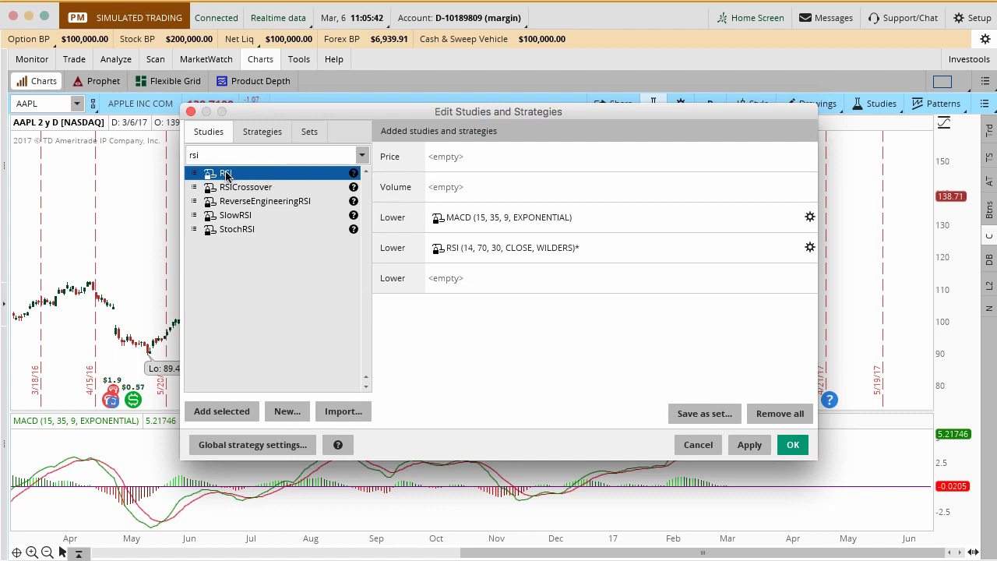
left_click(497, 229)
left_click(507, 252)
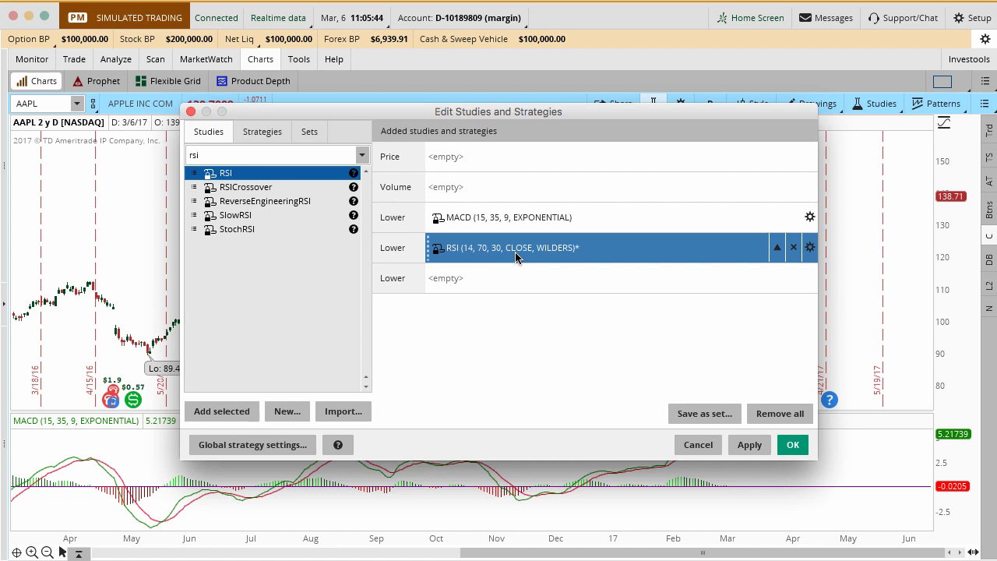
left_click(792, 445)
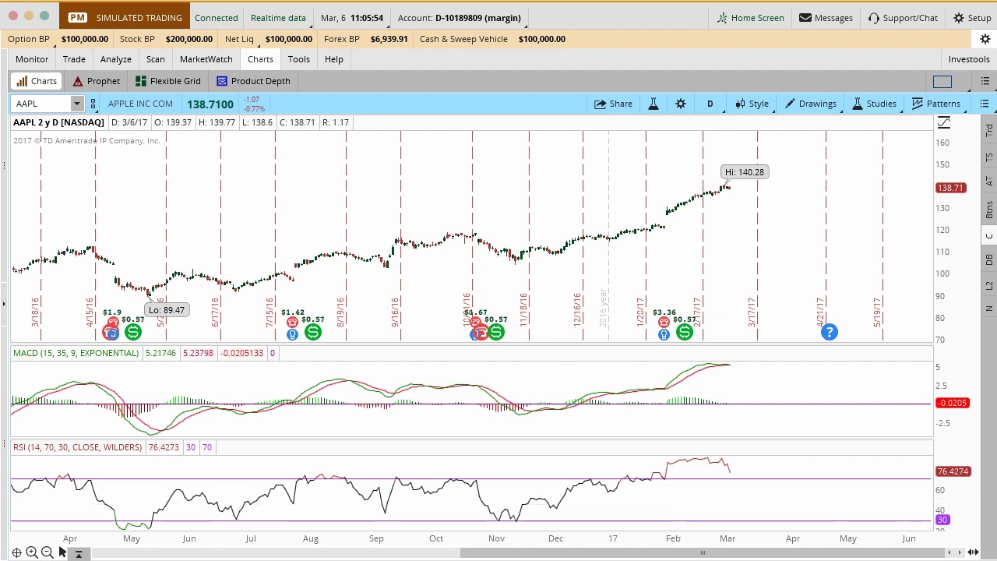
left_click_drag(779, 371, 781, 396)
left_click_drag(775, 462, 870, 486)
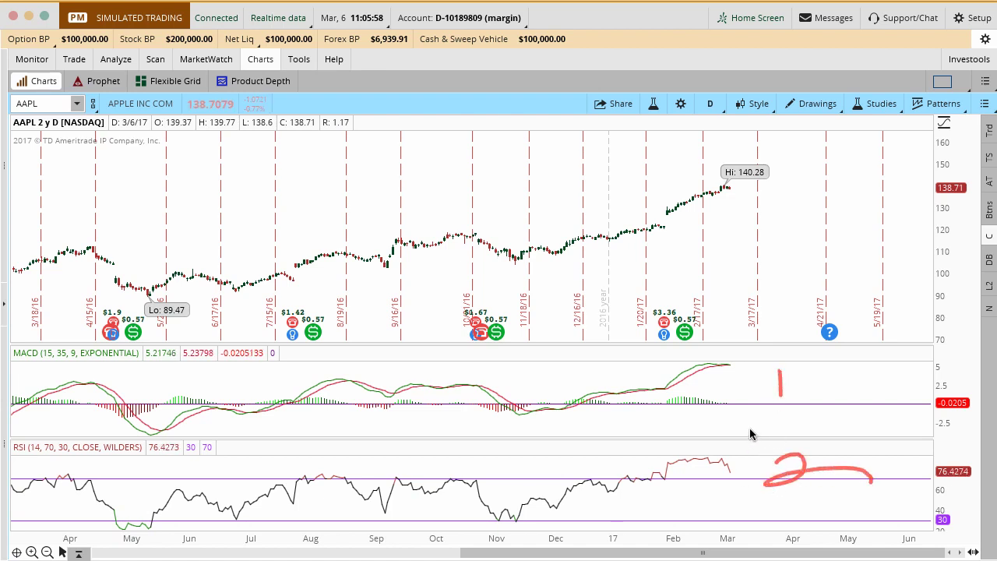
key("Escape")
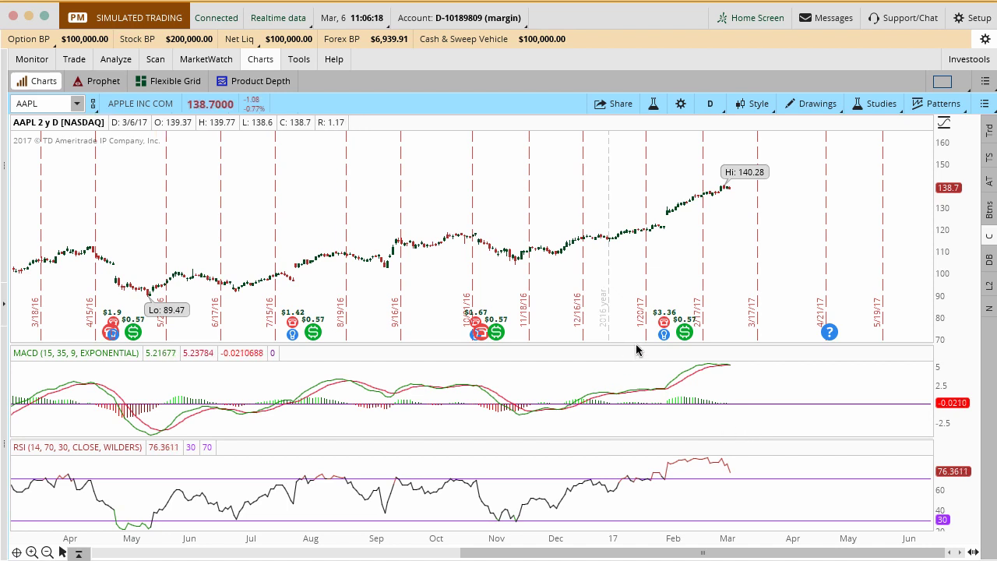
- Remove the MACD and RSI studies from the added studies in the studies and strategies editor
left_click(653, 109)
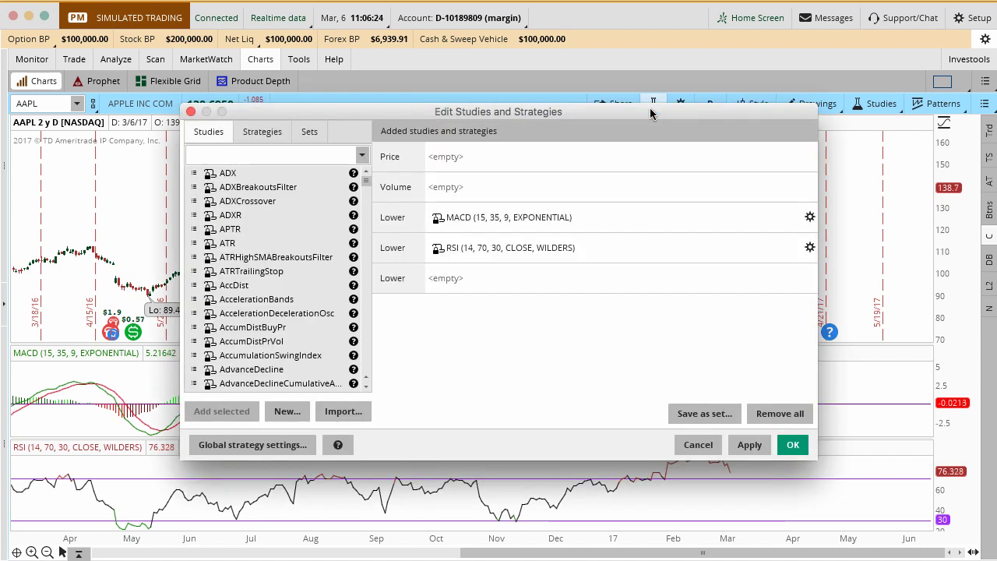
left_click(791, 220)
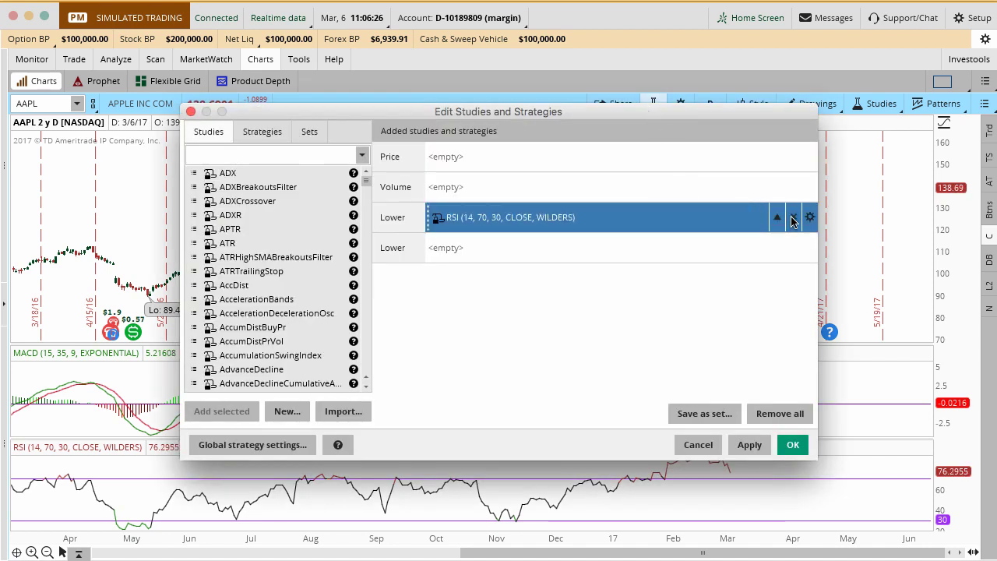
left_click(791, 220)
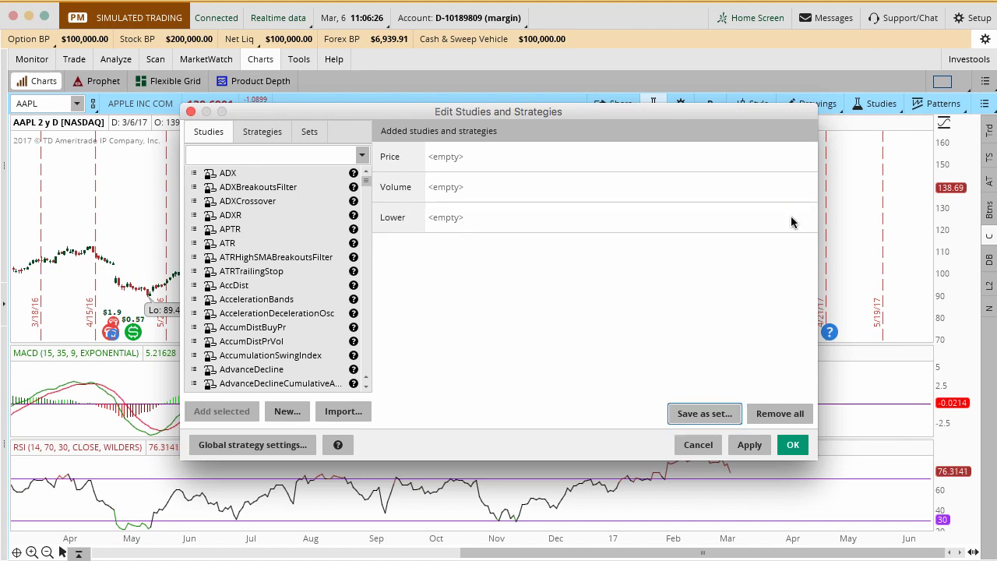
- Start a new custom study script and name it Option
left_click(287, 411)
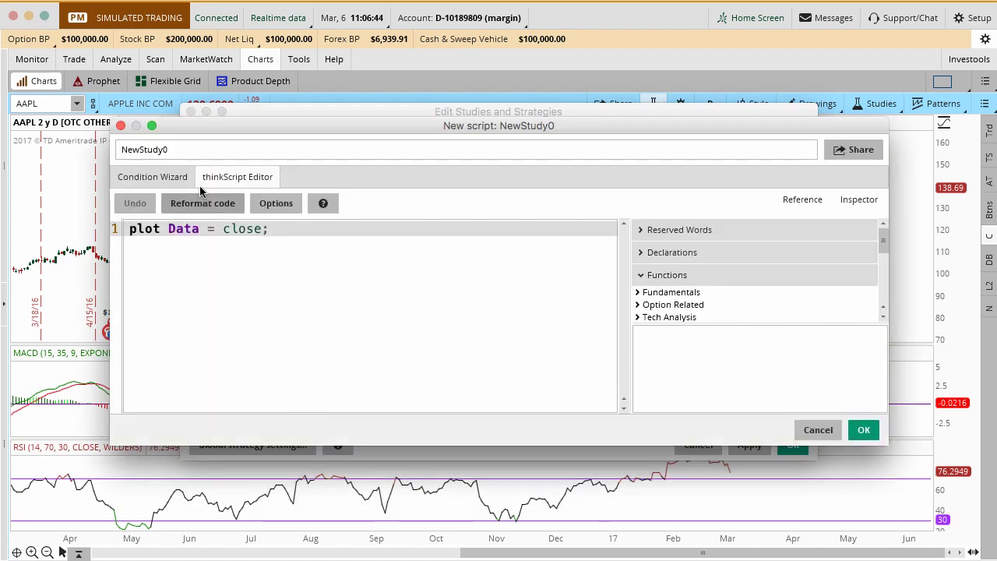
double_click(199, 143)
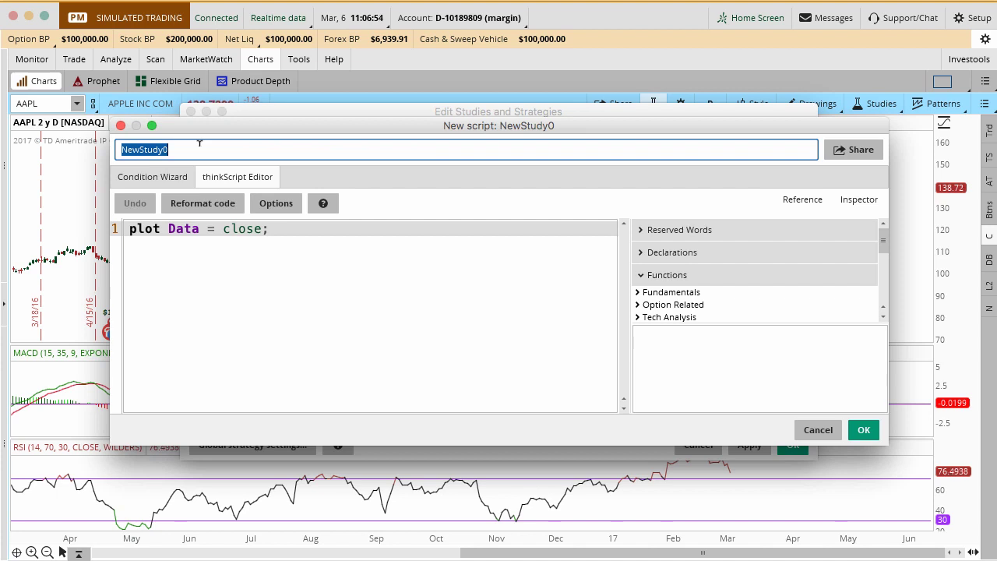
type("Option")
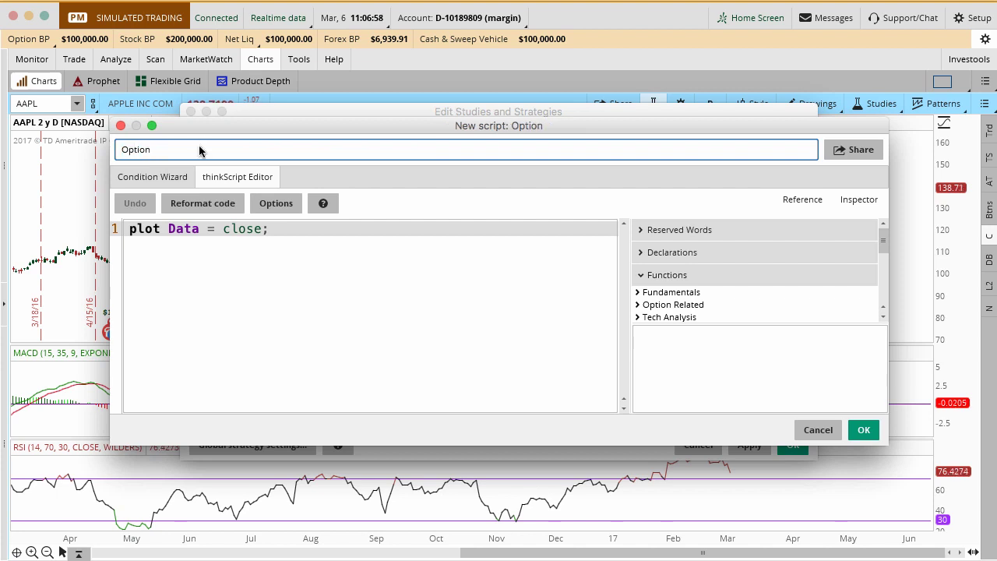
- Complete the script's name as OptionAlpha and delete the default plot line from its code
type("Alpha")
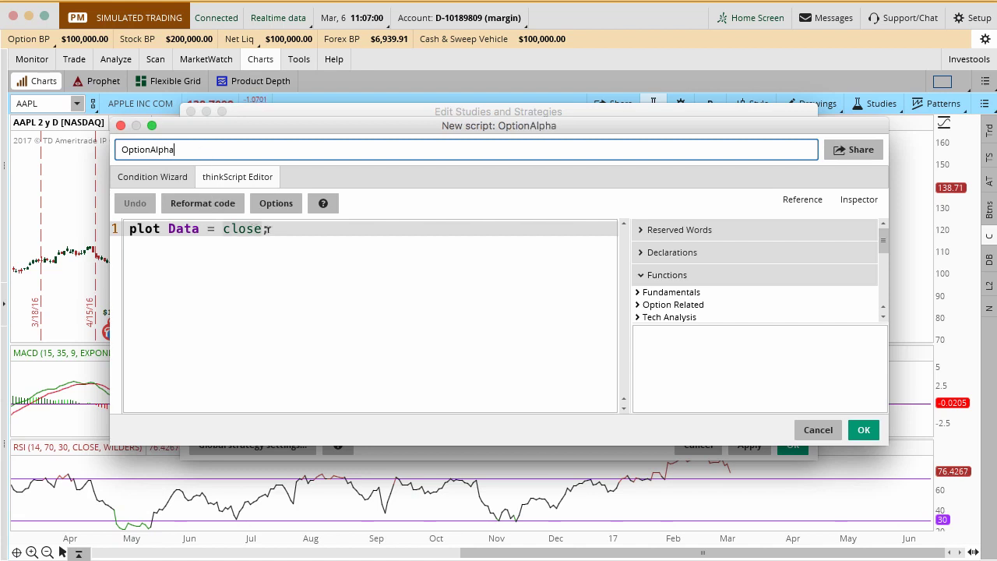
left_click(281, 228)
left_click_drag(281, 228, 125, 227)
key("BackSpace")
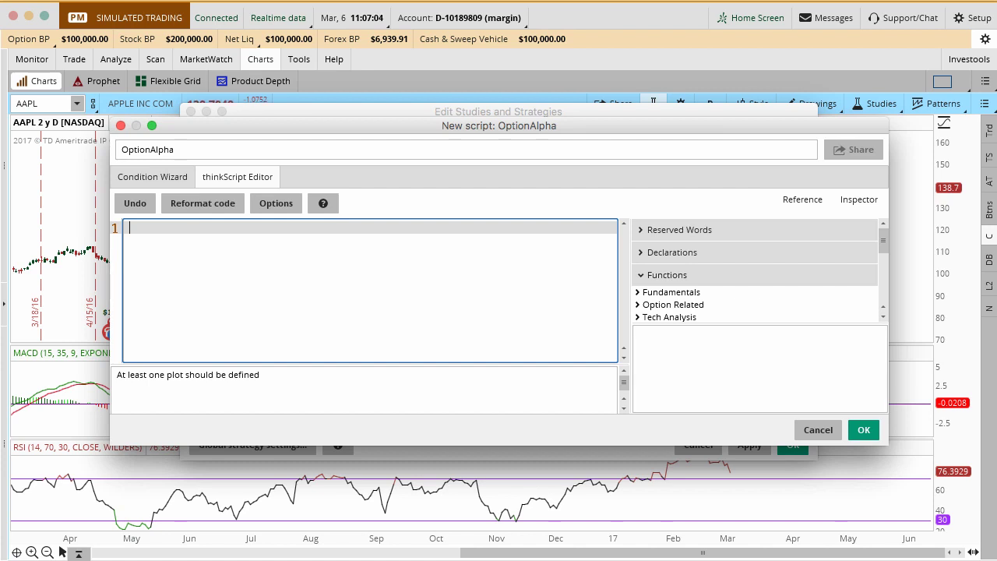
- Copy all the code from the Option Alpha Code Revised 14th.rtf document and paste it into the empty OptionAlpha script
key("super+Tab")
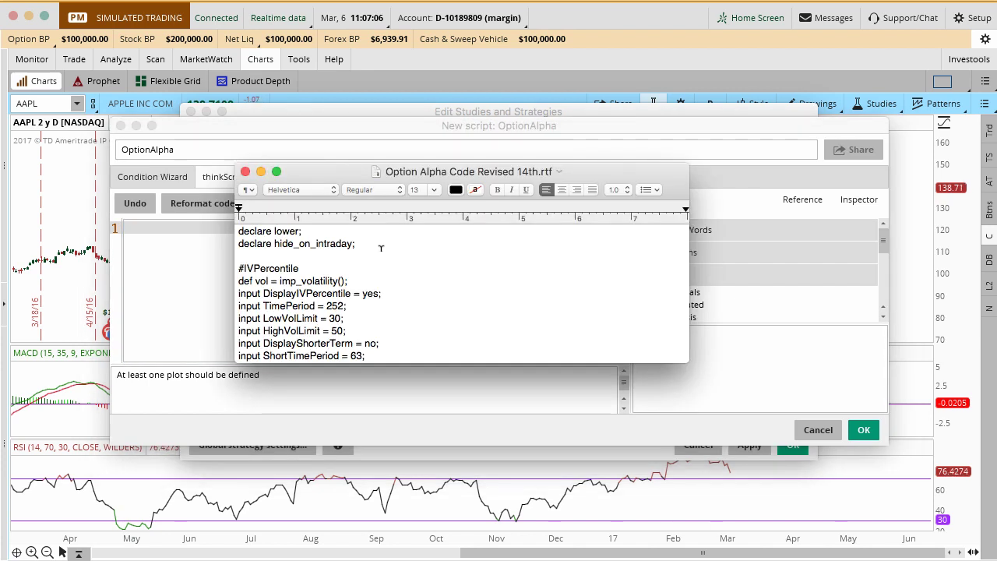
key("super+a")
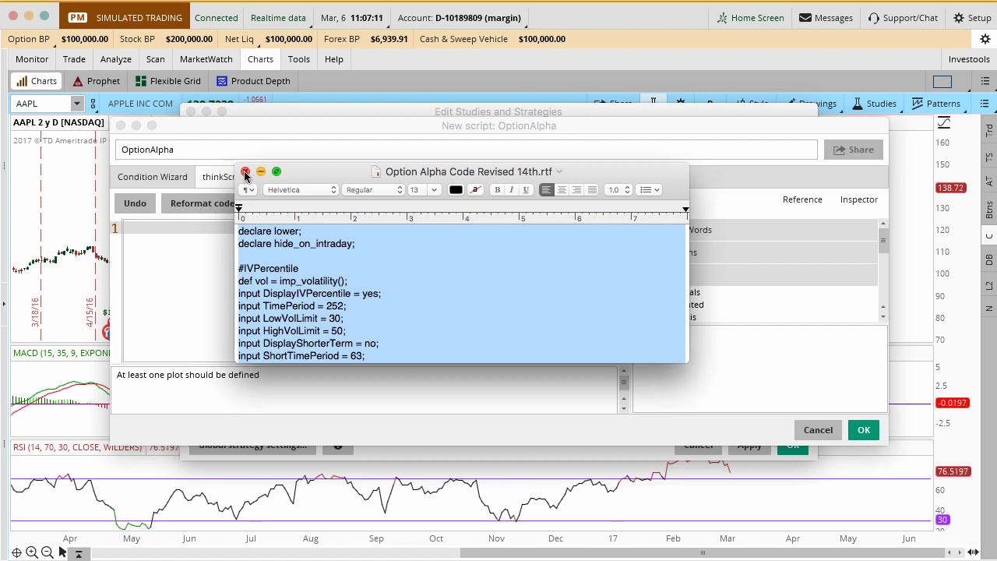
left_click(226, 229)
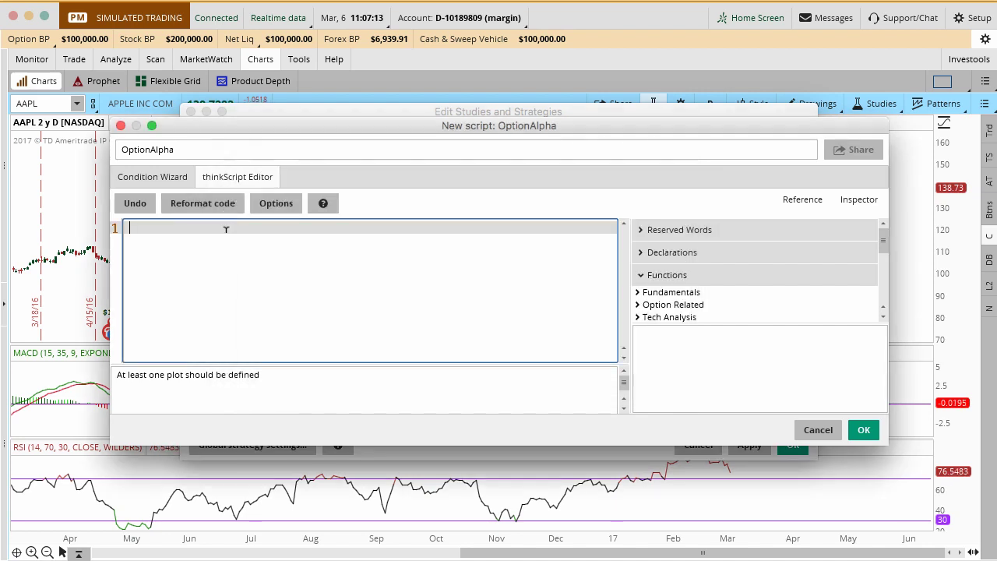
key("super+v")
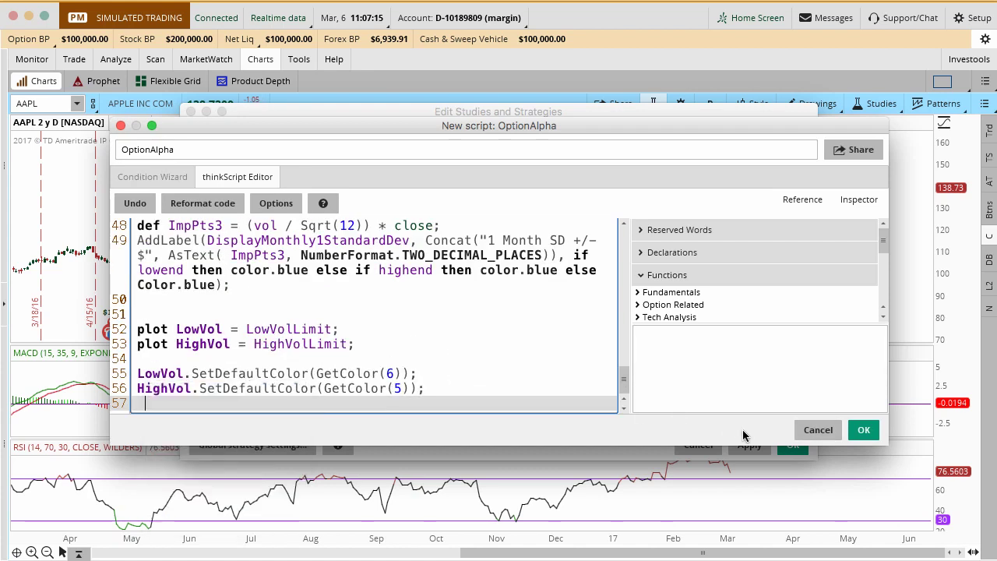
- Save the OptionAlpha script and apply it to the chart as a lower study
left_click(862, 431)
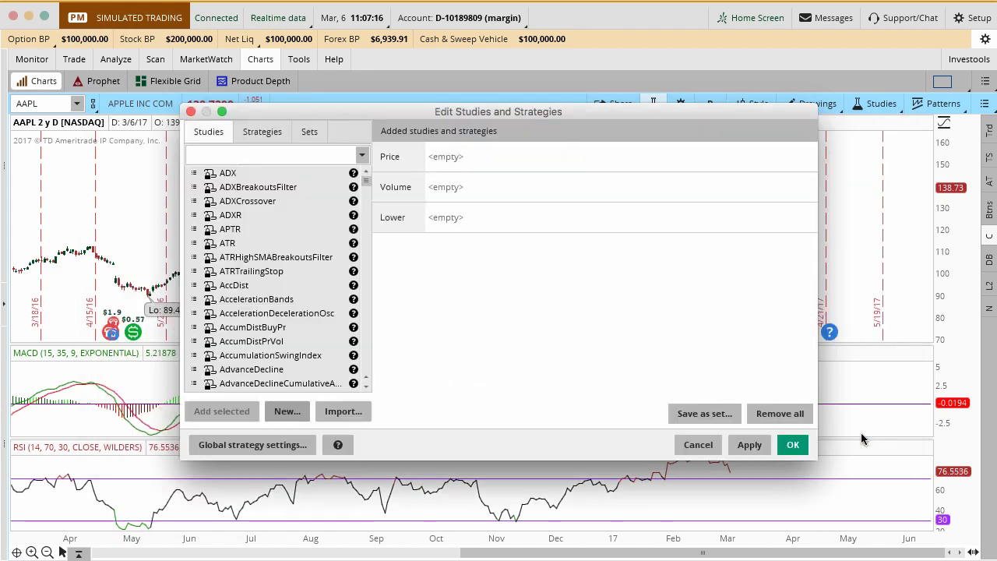
left_click(747, 446)
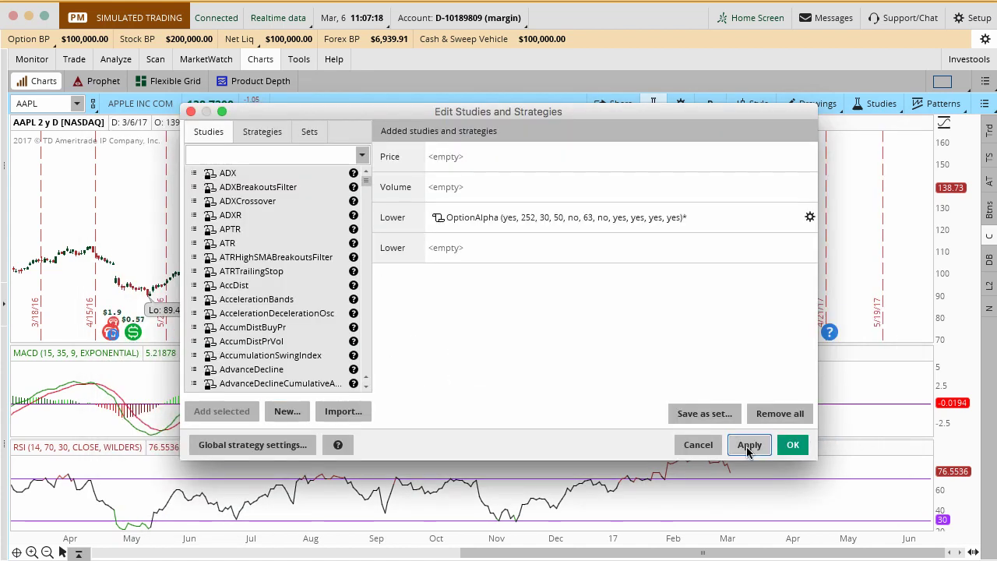
left_click(793, 446)
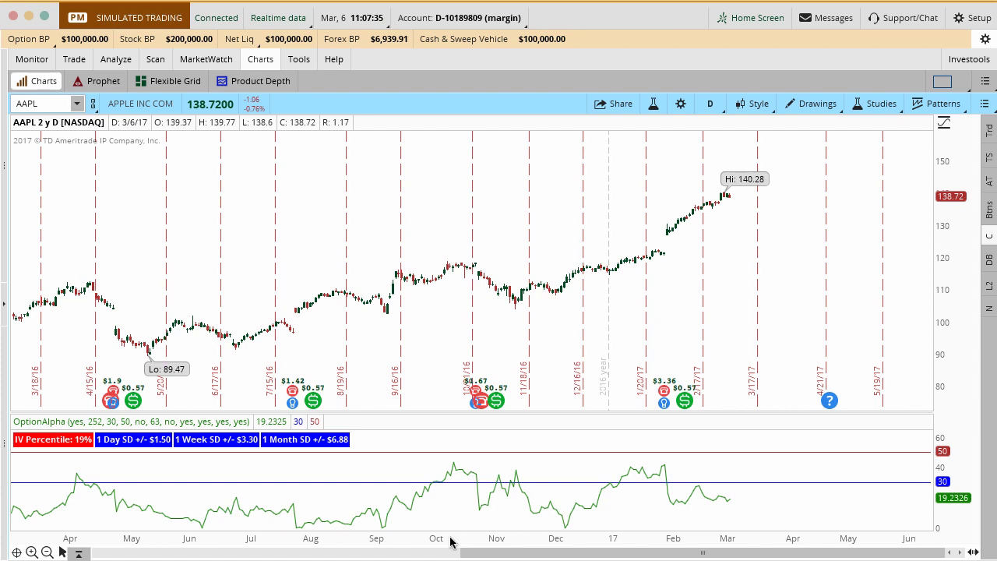
mouse_move(100, 454)
left_mouse_down()
mouse_move(167, 461)
mouse_move(173, 430)
mouse_move(100, 433)
mouse_move(102, 455)
left_mouse_up()
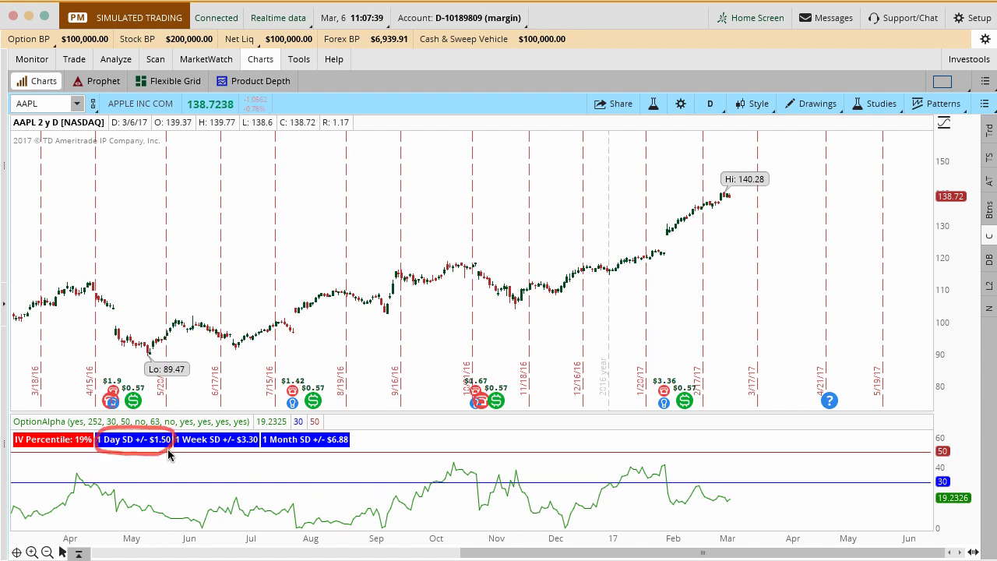
mouse_move(172, 450)
left_mouse_down()
mouse_move(194, 460)
mouse_move(266, 448)
mouse_move(203, 427)
mouse_move(176, 443)
left_mouse_up()
mouse_move(263, 454)
left_mouse_down()
mouse_move(356, 445)
mouse_move(278, 427)
left_mouse_up()
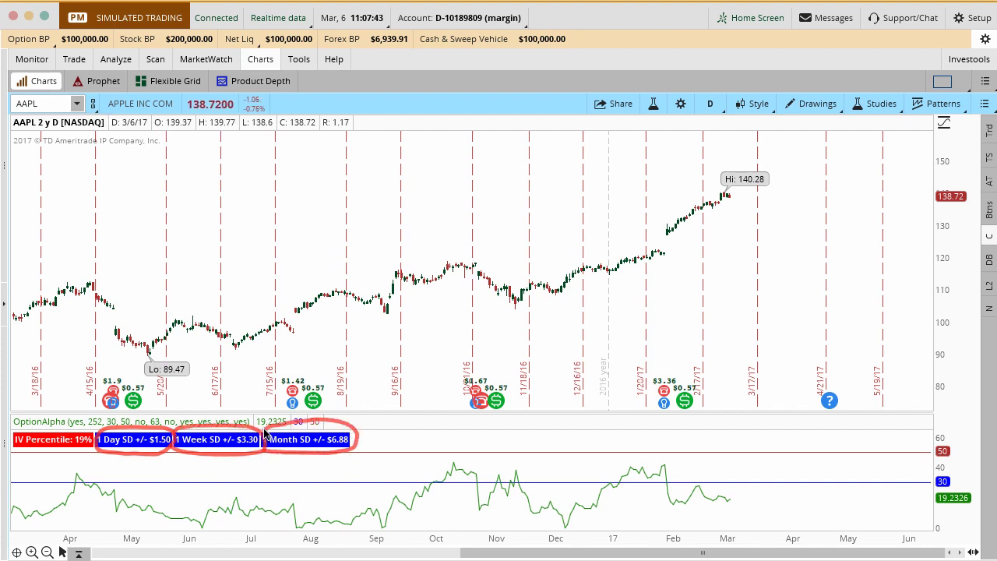
mouse_move(245, 363)
left_mouse_down()
mouse_move(239, 392)
mouse_move(259, 357)
mouse_move(269, 381)
mouse_move(267, 363)
mouse_move(285, 351)
mouse_move(281, 385)
mouse_move(289, 366)
left_mouse_up()
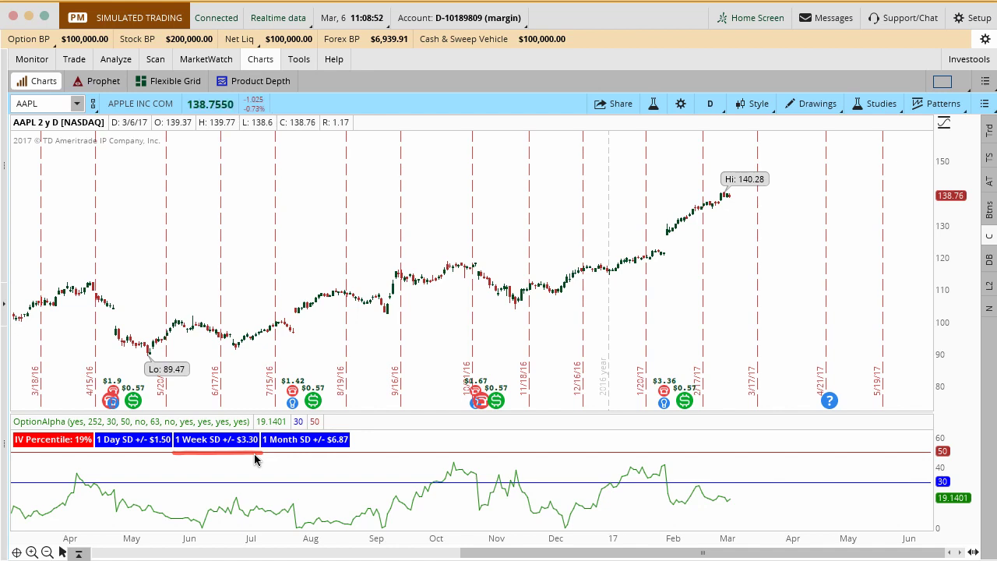
left_click_drag(267, 450, 352, 450)
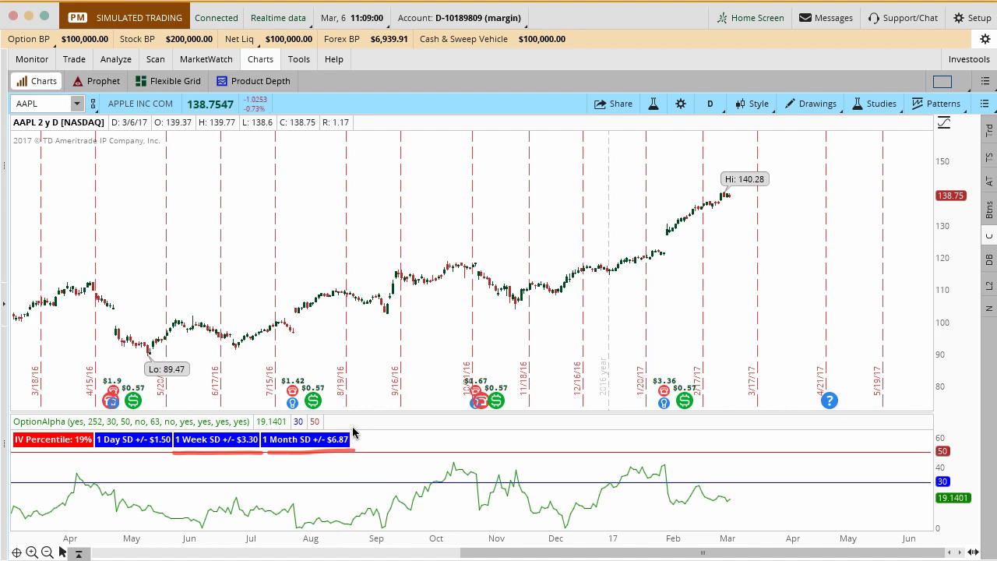
mouse_move(355, 429)
left_mouse_down()
mouse_move(278, 426)
mouse_move(261, 435)
mouse_move(271, 457)
mouse_move(355, 454)
mouse_move(358, 430)
left_mouse_up()
mouse_move(374, 359)
left_mouse_down()
mouse_move(346, 418)
mouse_move(360, 405)
left_mouse_up()
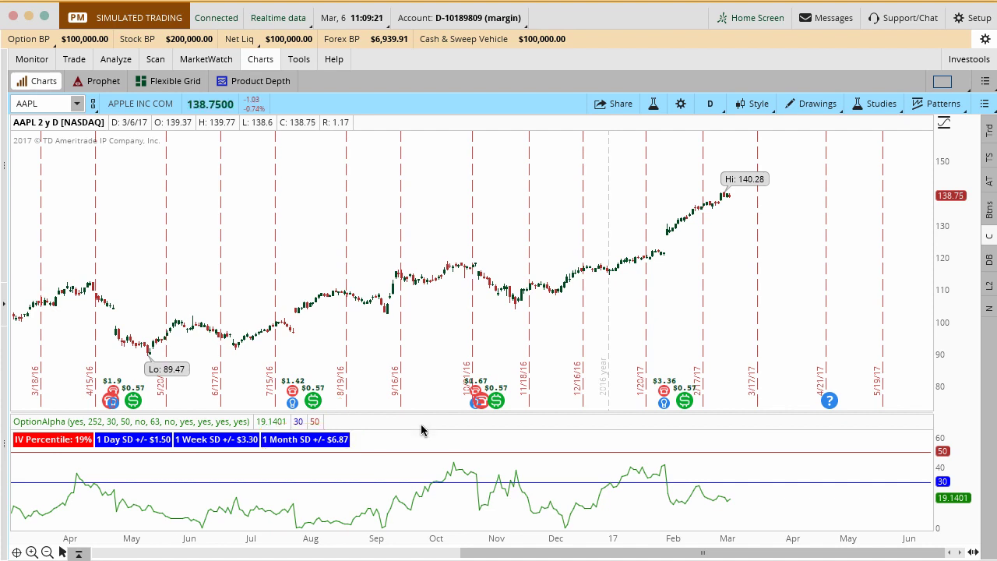
left_click_drag(879, 368, 938, 434)
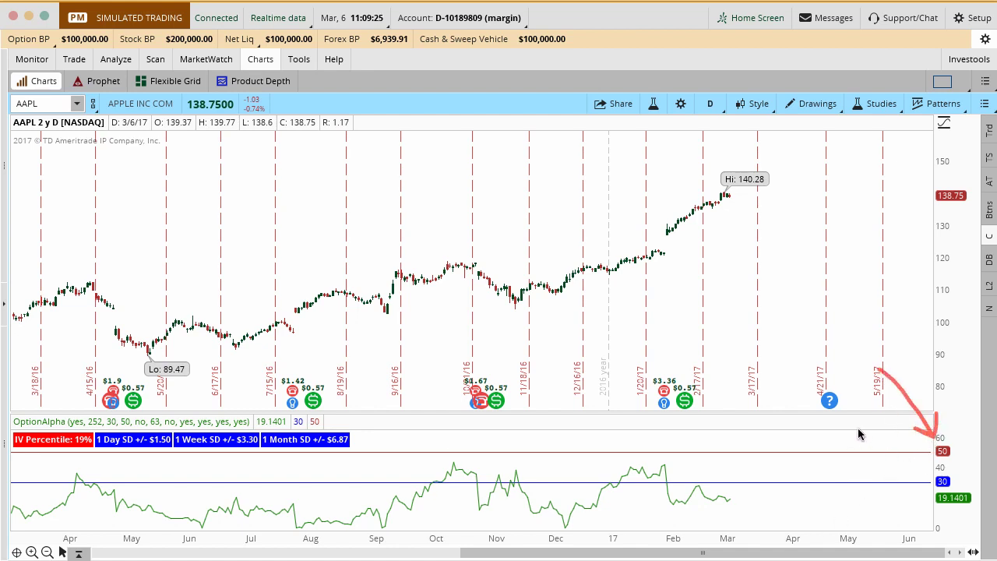
mouse_move(858, 428)
left_mouse_down()
mouse_move(913, 475)
mouse_move(913, 462)
left_mouse_up()
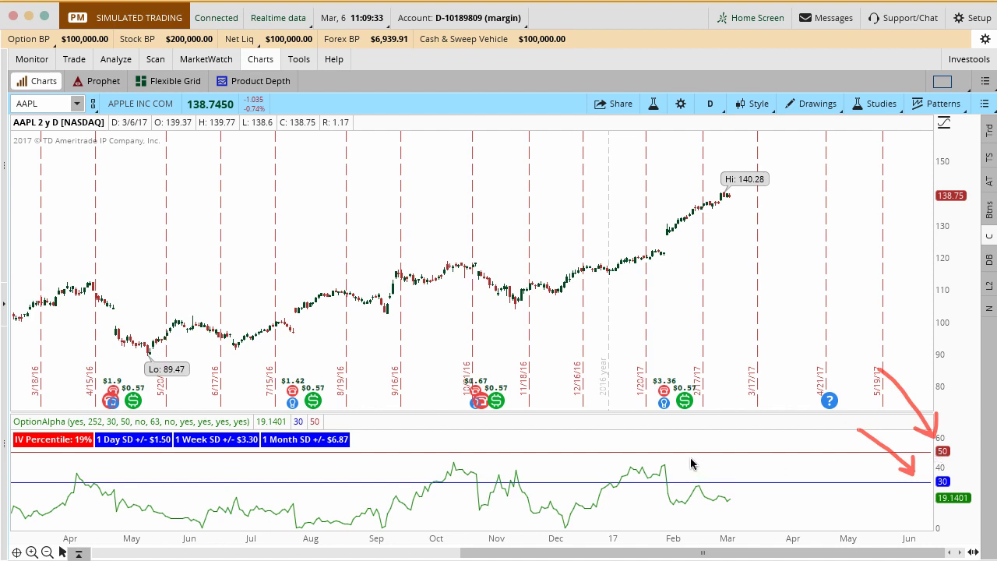
mouse_move(740, 456)
left_mouse_down()
mouse_move(522, 450)
mouse_move(414, 463)
mouse_move(604, 475)
mouse_move(731, 464)
mouse_move(735, 473)
left_mouse_up()
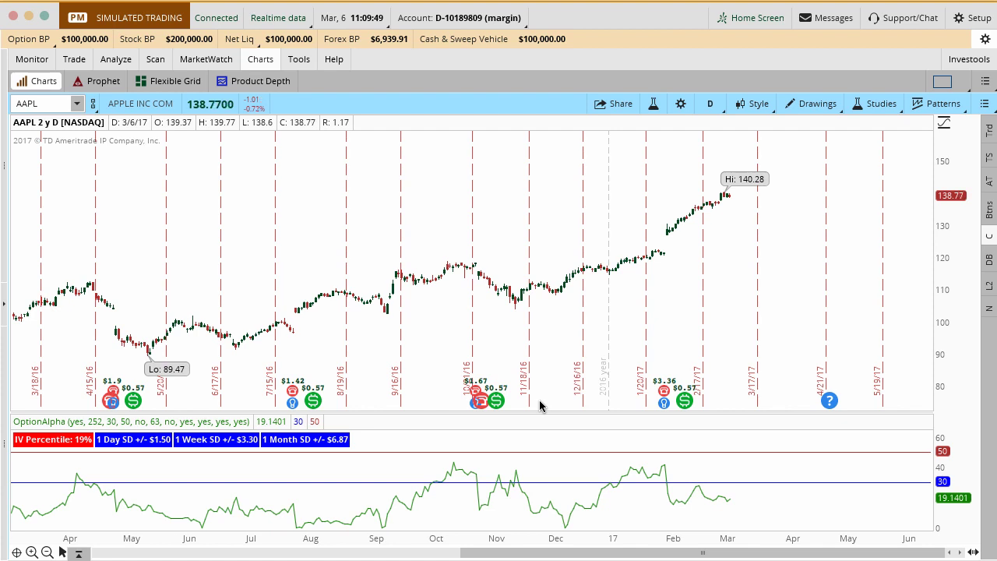
- Save the current chart setup as Chart Style 2, including the patterns and study set
left_click(759, 109)
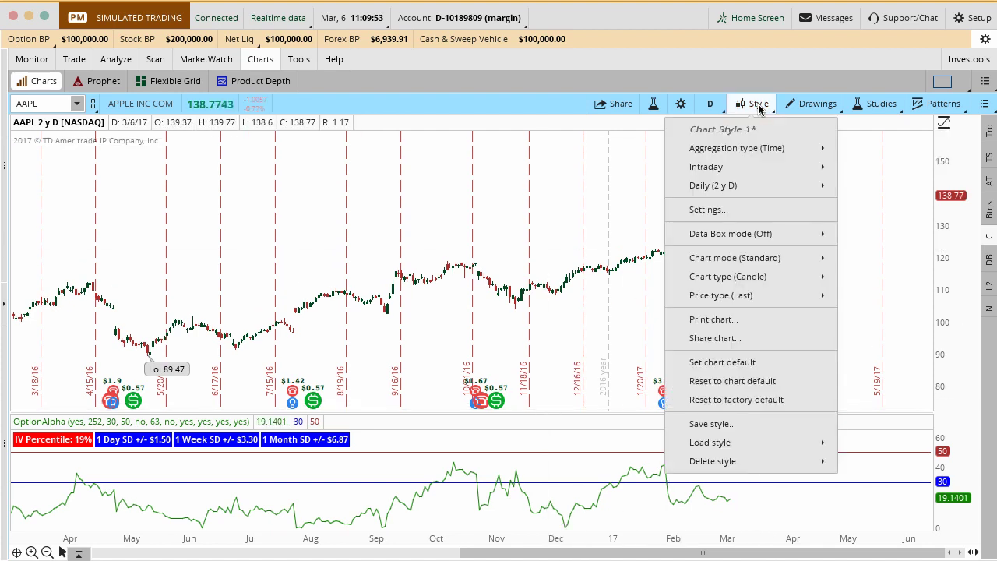
left_click(727, 423)
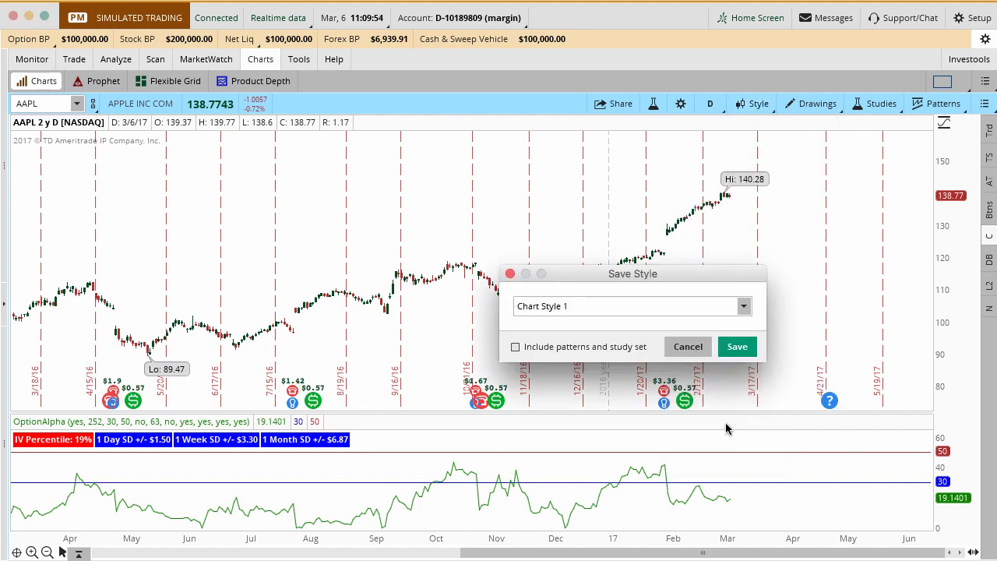
left_click(606, 304)
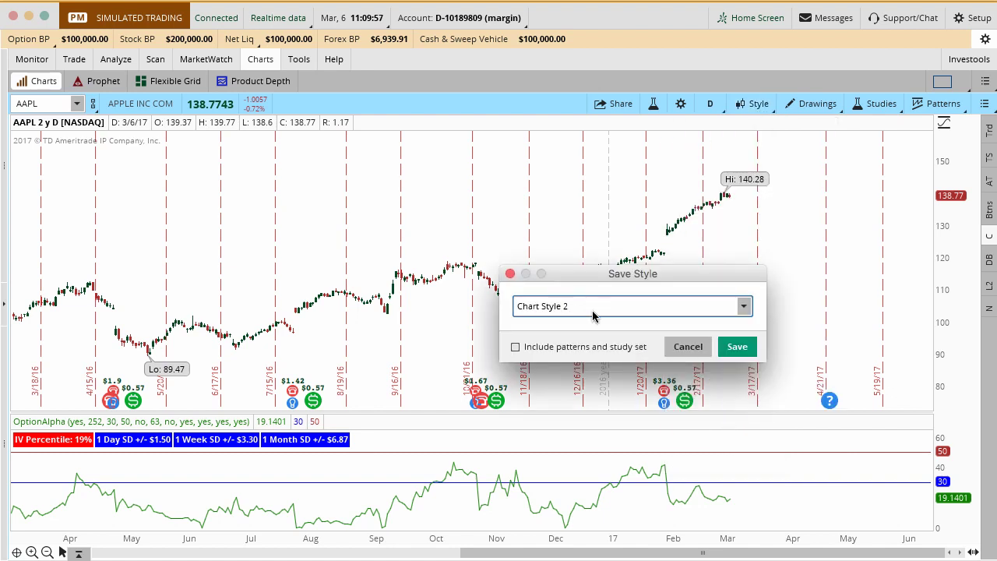
left_click(516, 347)
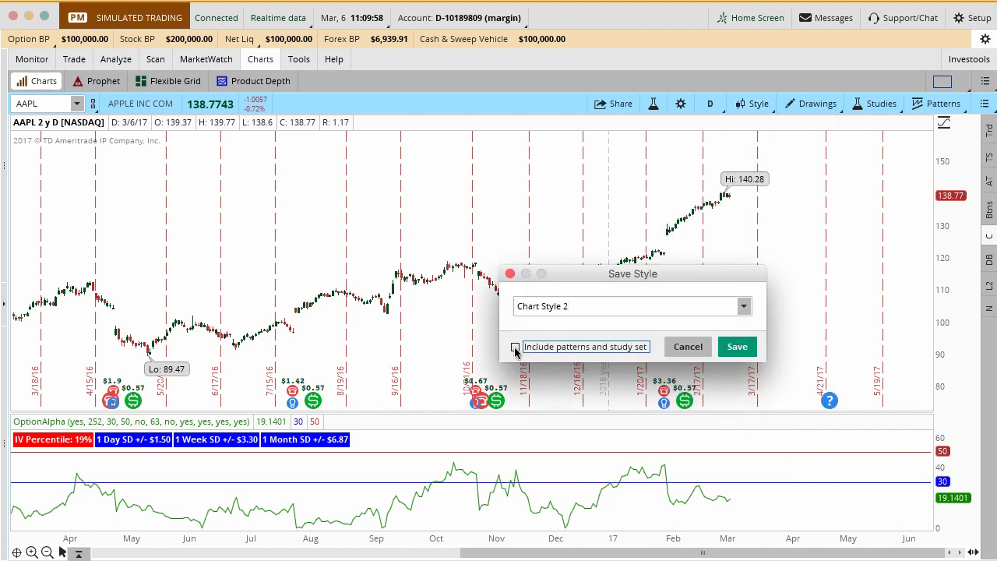
left_click(742, 349)
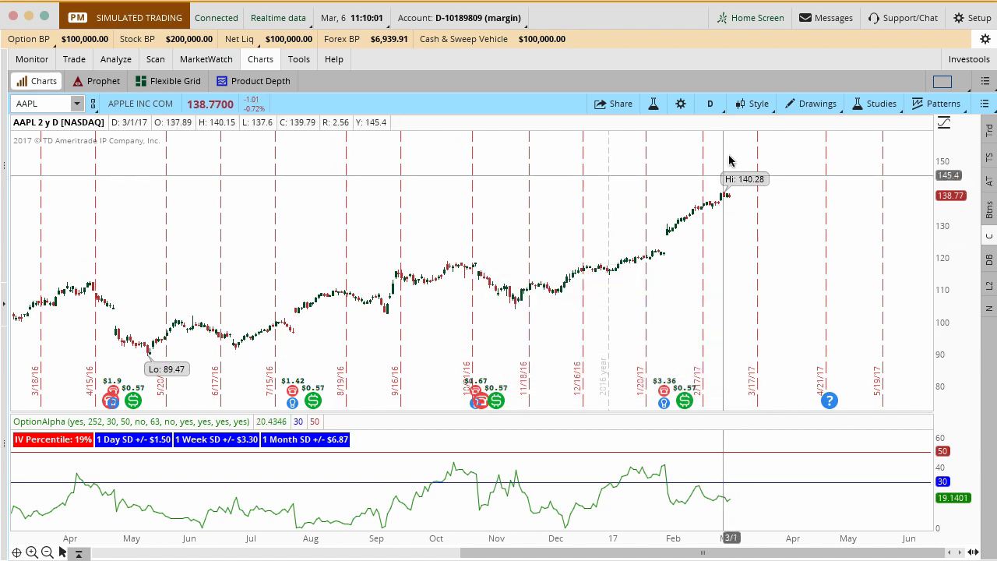
- Load the saved Chart Style 1 on the chart and switch back to Chart Style 2
left_click(752, 103)
mouse_move(750, 444)
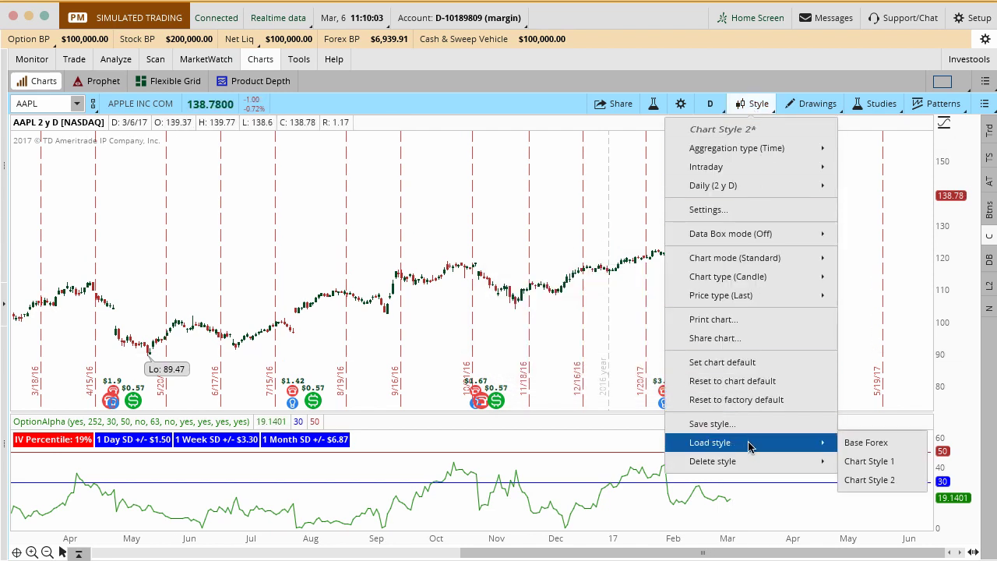
left_click(861, 461)
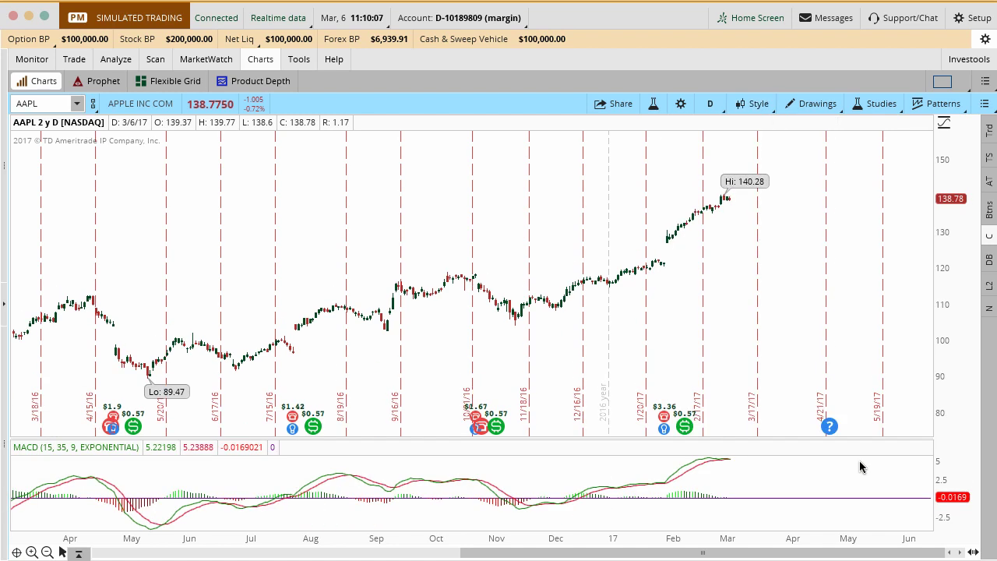
left_click(751, 104)
mouse_move(716, 449)
left_click(866, 478)
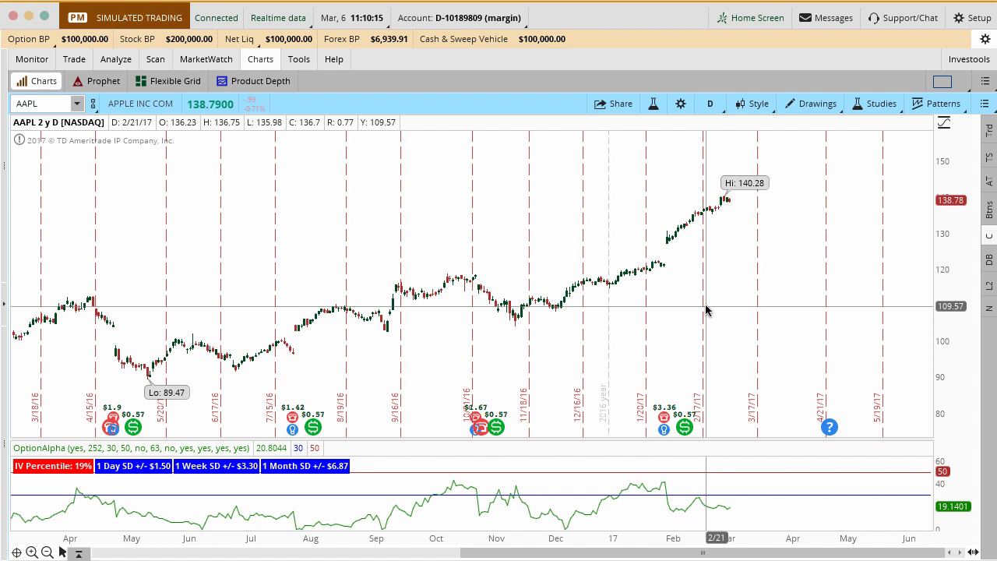
left_click(752, 105)
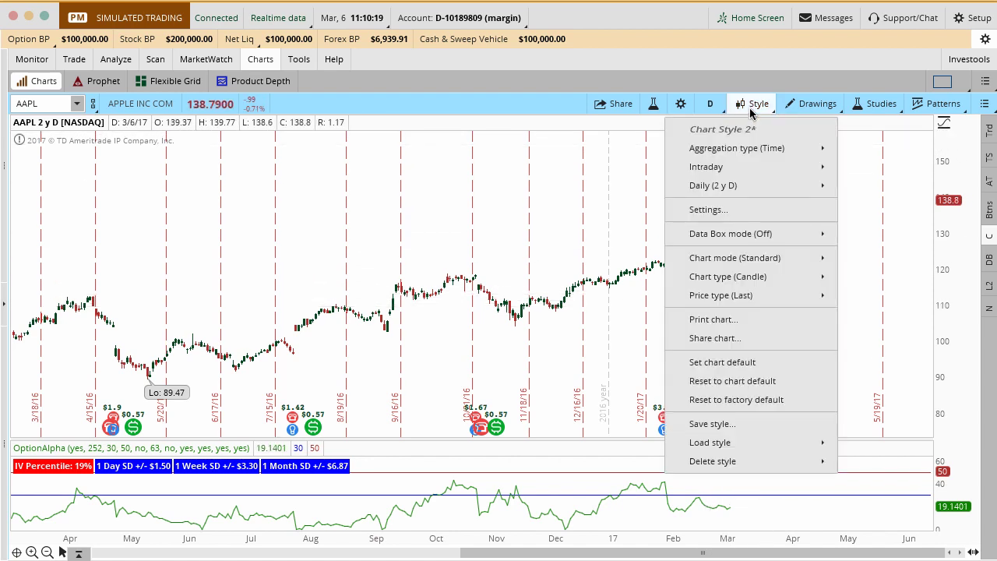
left_click(872, 107)
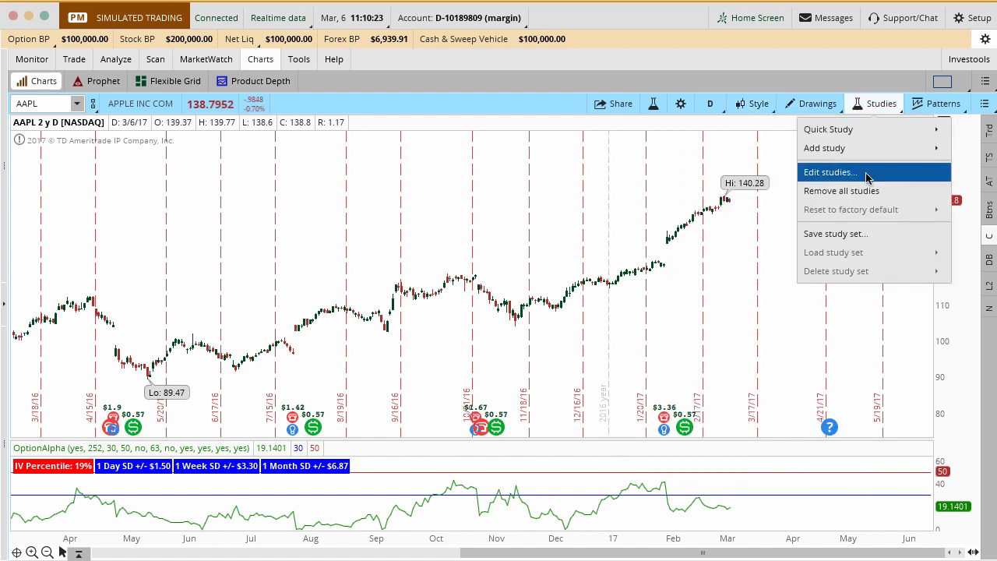
mouse_move(872, 130)
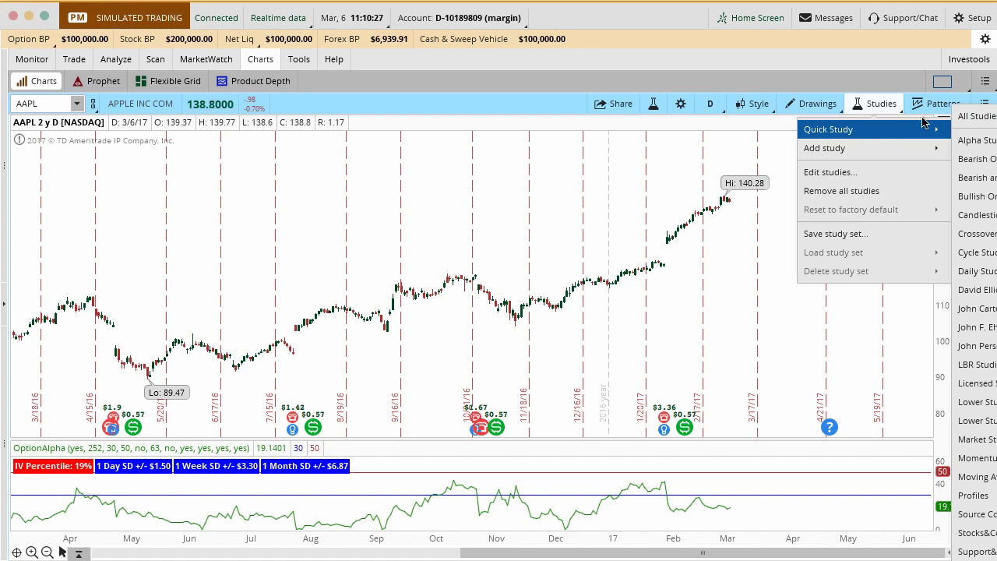
- Add the Ascending Triangle, Channel Up and Head and Shoulders classic patterns to the chart's displayed patterns
left_click(935, 107)
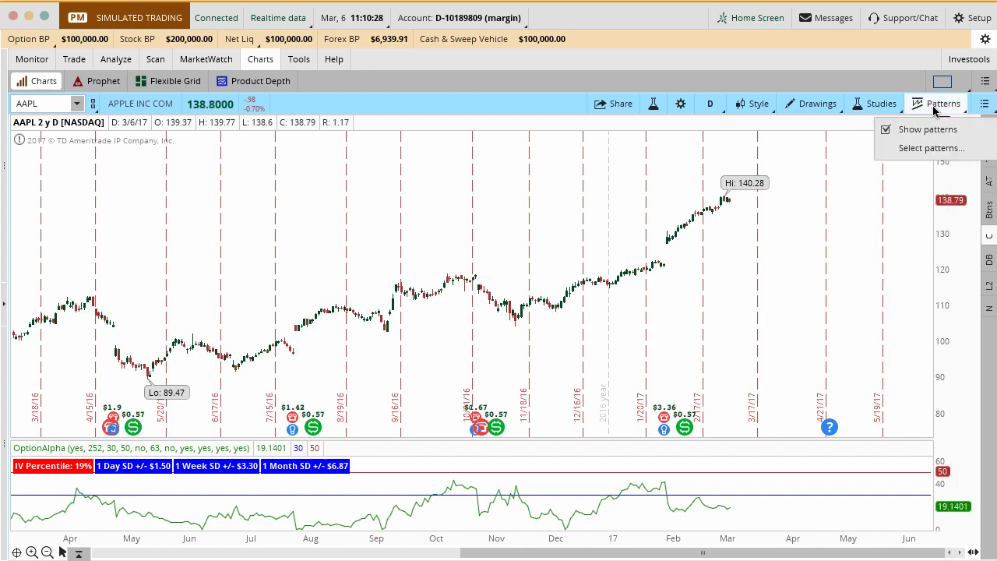
left_click(925, 150)
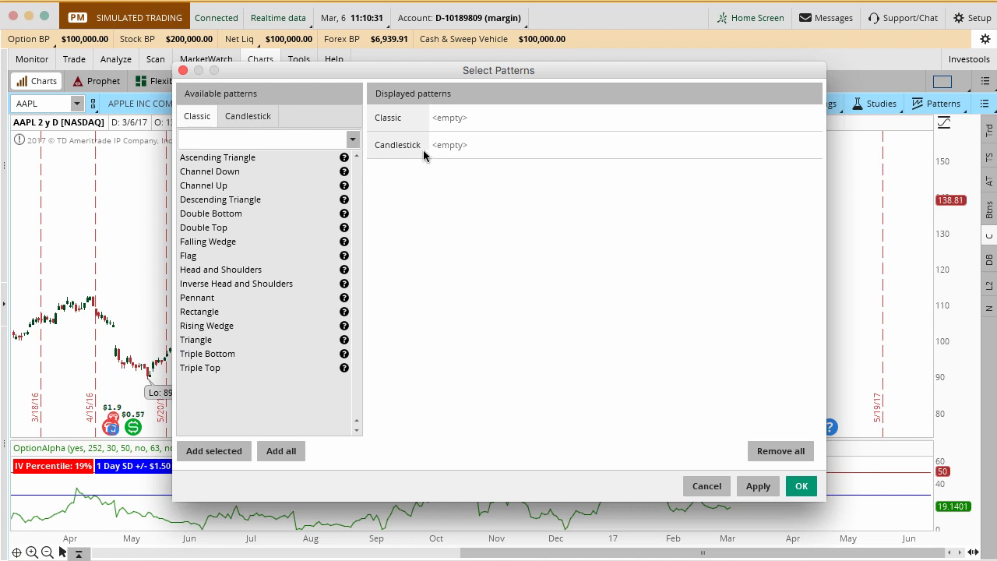
left_click(277, 137)
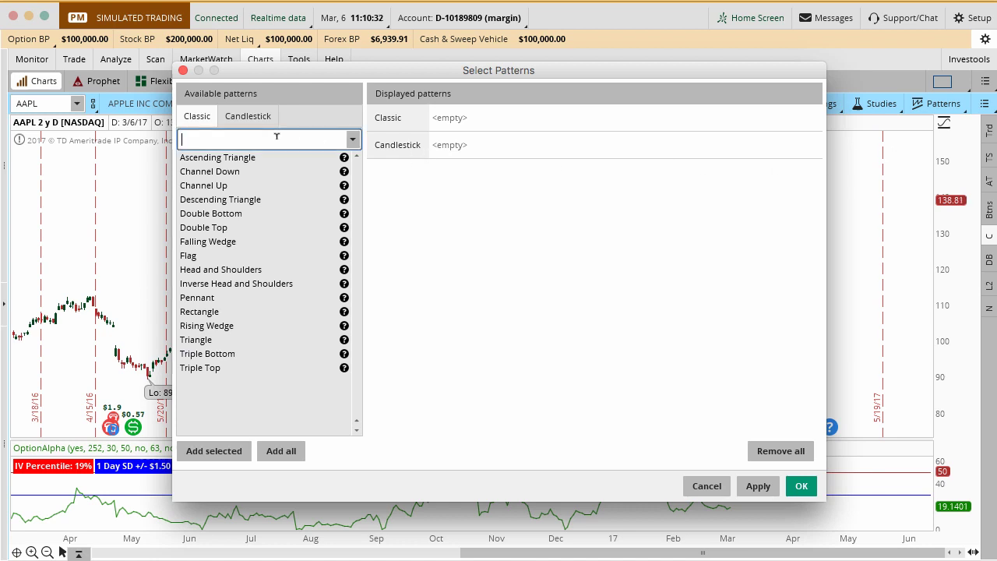
left_click(230, 159)
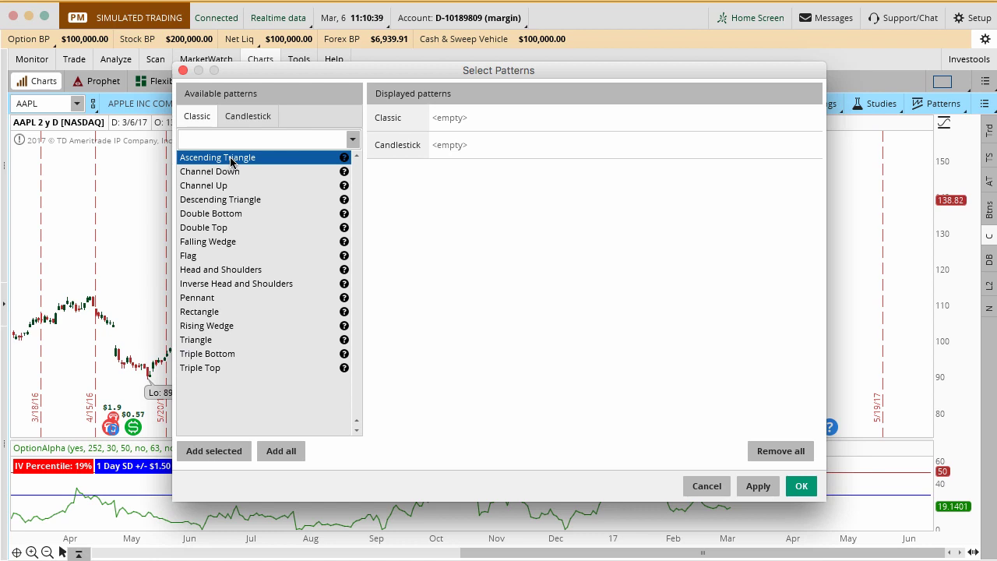
double_click(230, 160)
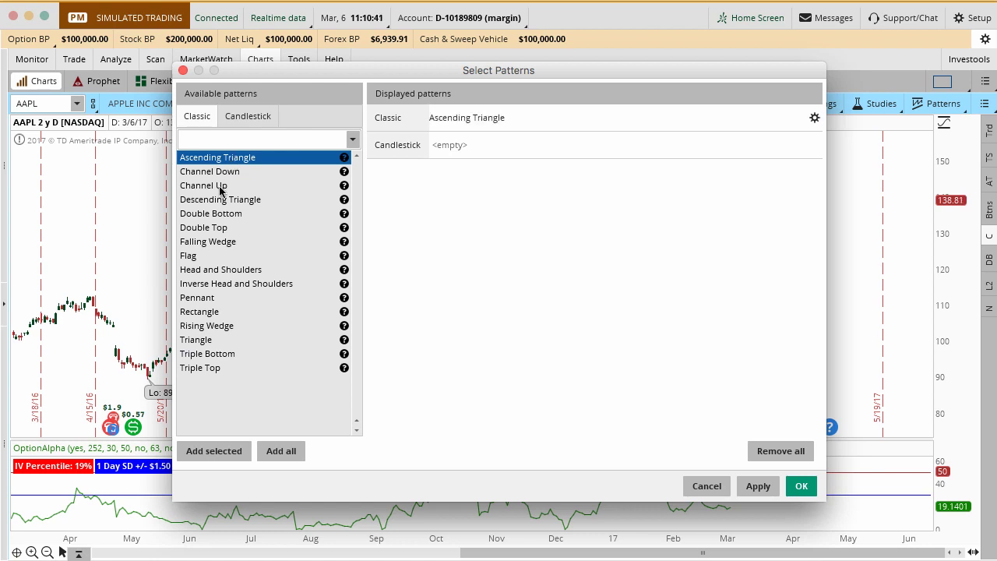
double_click(221, 188)
left_click(210, 230)
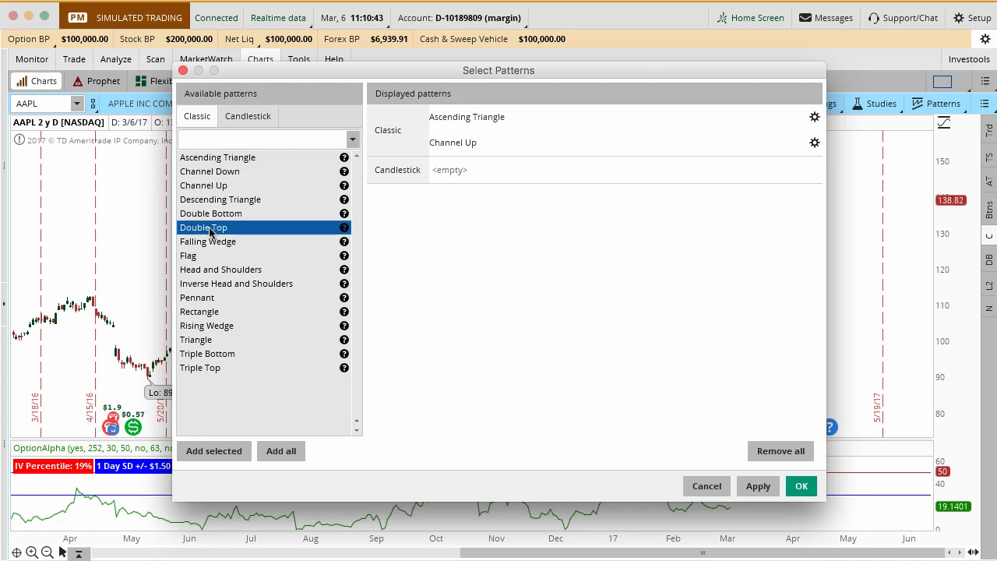
left_click(212, 241)
double_click(218, 270)
left_click(225, 285)
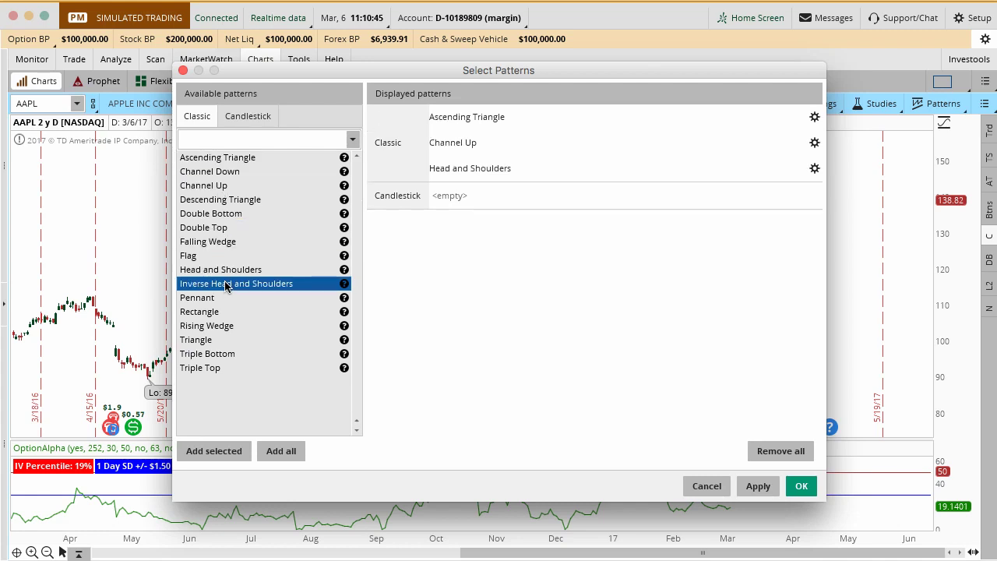
- Add the Inverse Head and Shoulders, Triple Bottom, Triple Top and Rectangle patterns, and apply the pattern selection to the chart
double_click(225, 286)
left_click(217, 300)
left_click(215, 314)
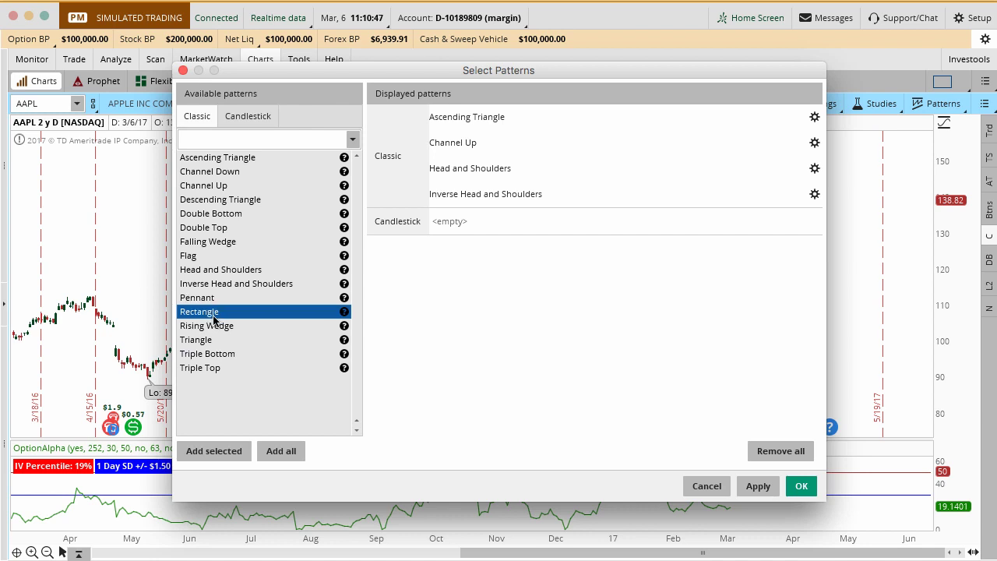
left_click(222, 327)
left_click(209, 341)
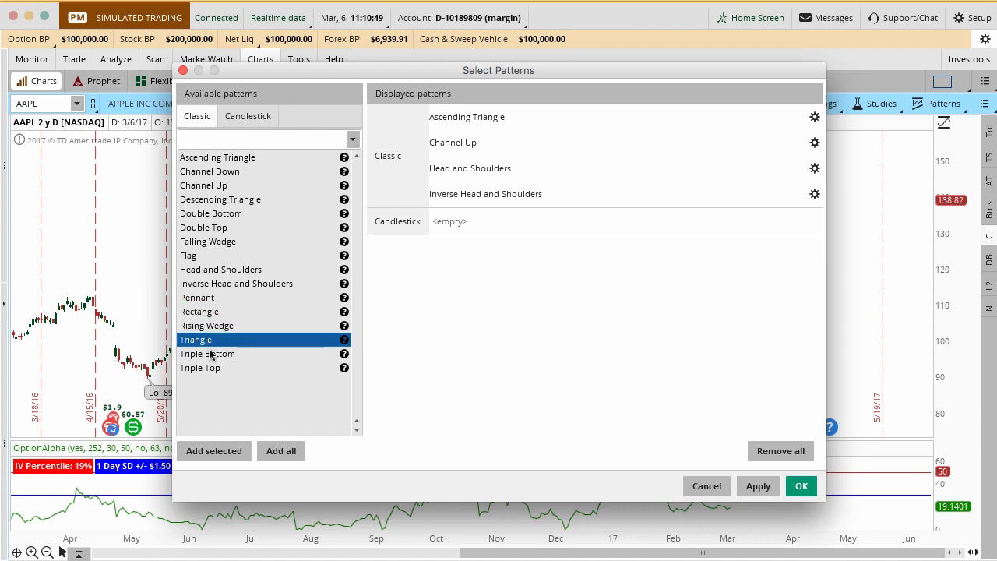
double_click(211, 354)
double_click(204, 369)
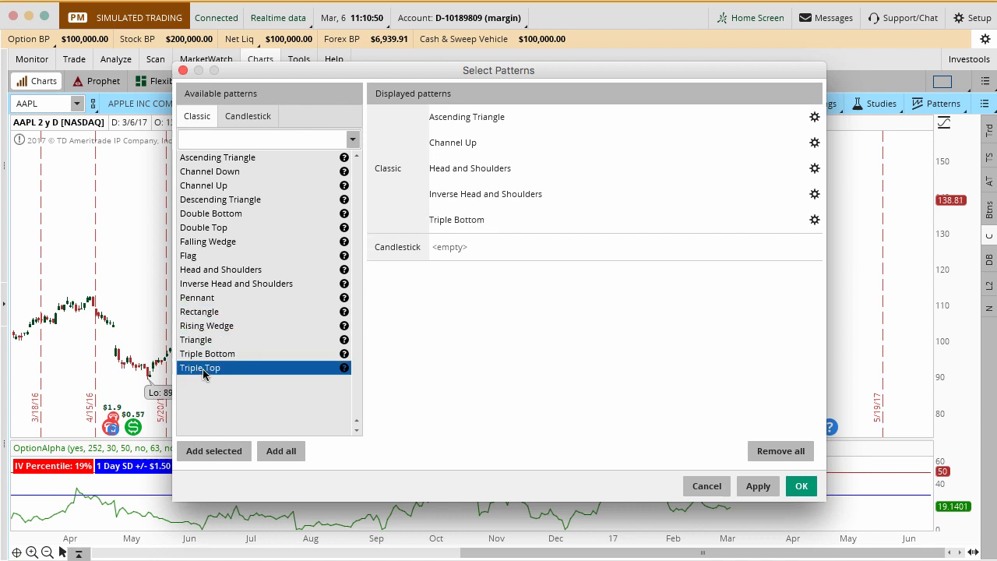
double_click(204, 312)
left_click(201, 299)
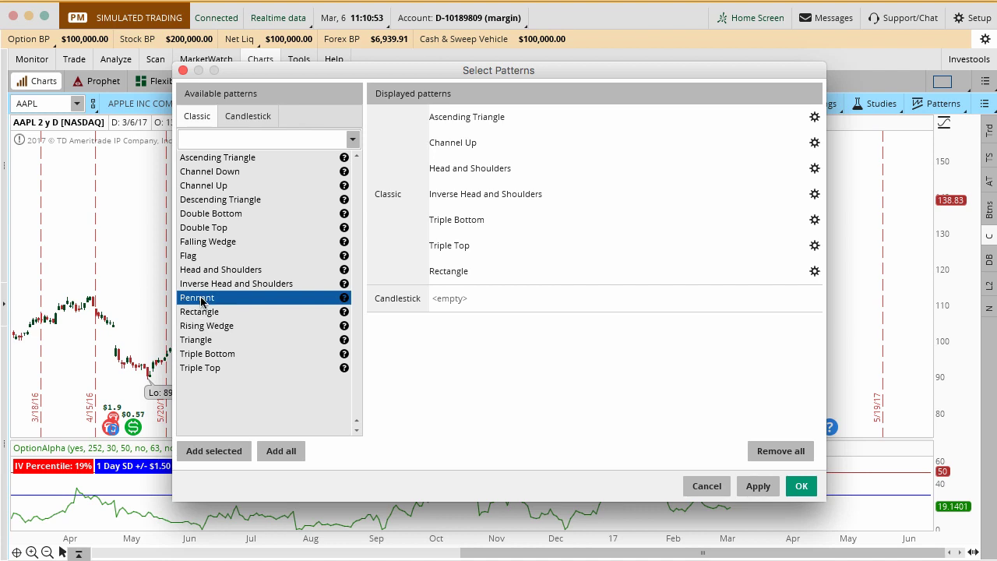
left_click(760, 487)
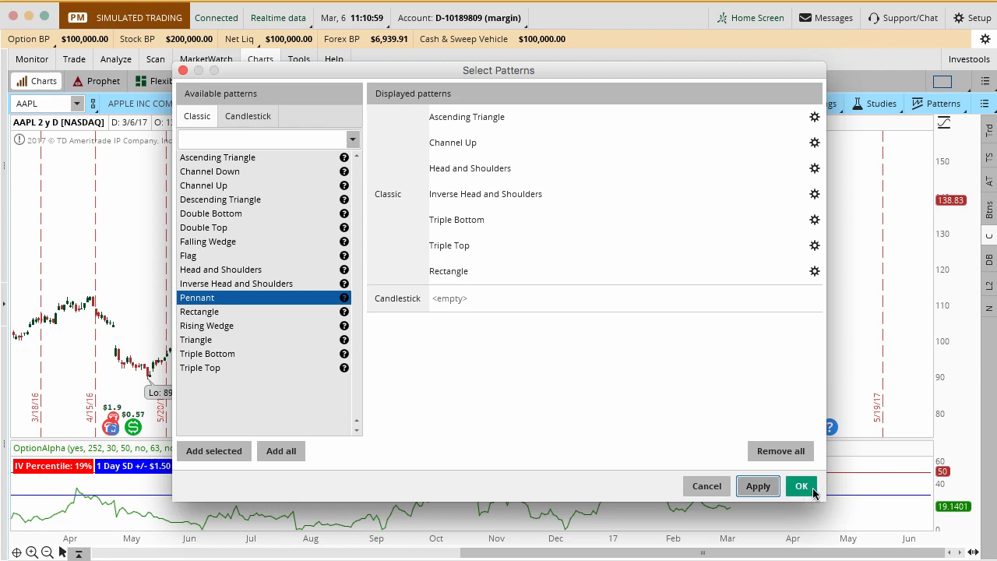
left_click(801, 486)
- Examine the patterns drawn on the AAPL chart and check the earlier price history for more
mouse_move(470, 331)
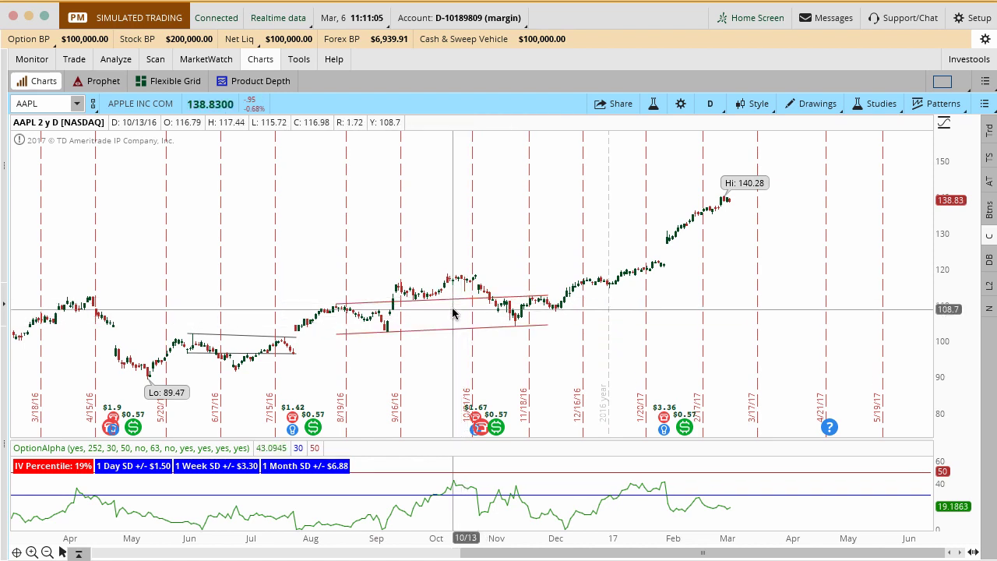
mouse_move(279, 353)
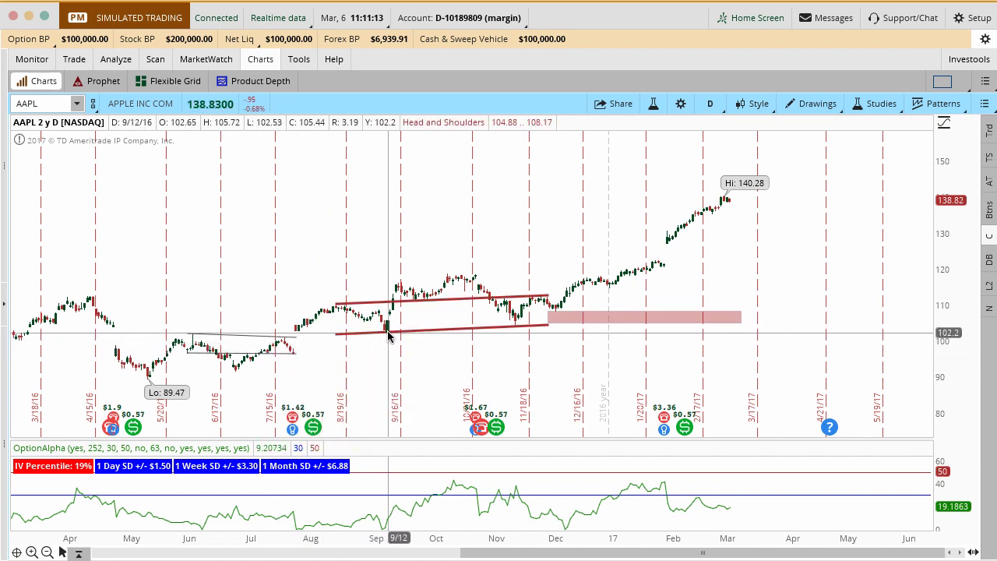
mouse_move(388, 334)
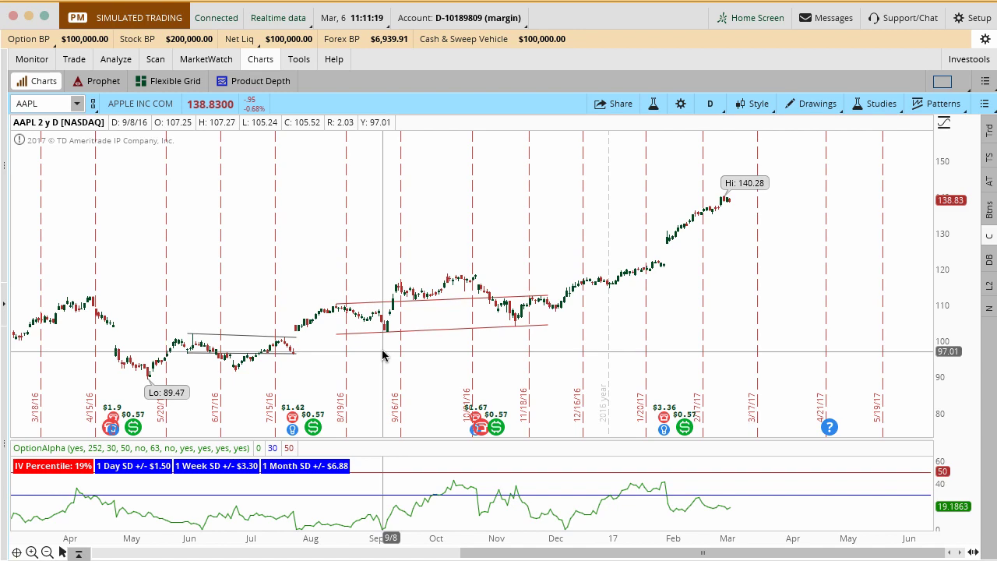
left_click_drag(468, 553, 142, 555)
- Hide the patterns on the chart and return to the most recent prices
left_click(937, 104)
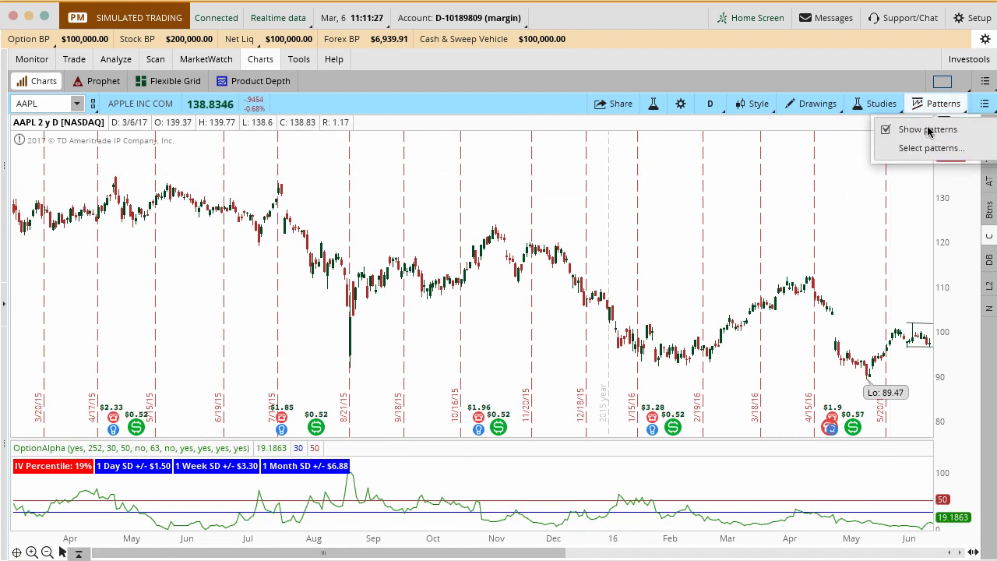
left_click(927, 129)
left_click_drag(501, 553, 879, 553)
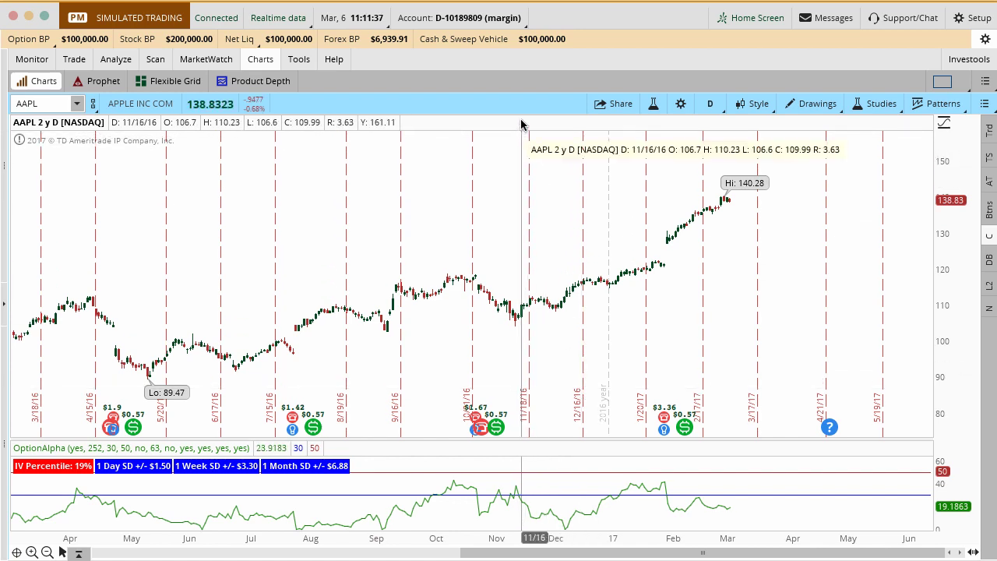
- Add the BollingerBandsLE and BollingerBandsSE strategies to the price section of the chart's studies and strategies
left_click(653, 104)
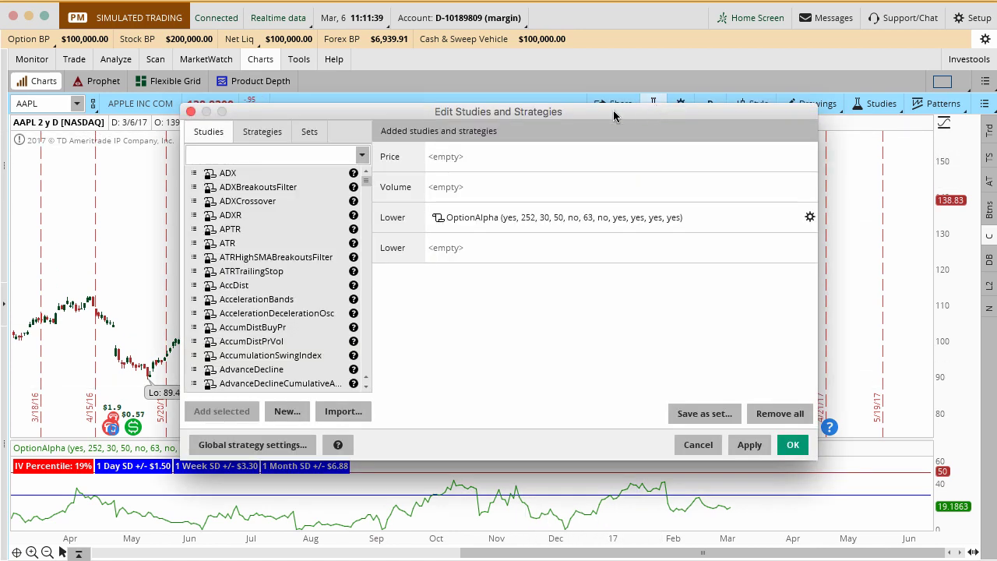
left_click(263, 132)
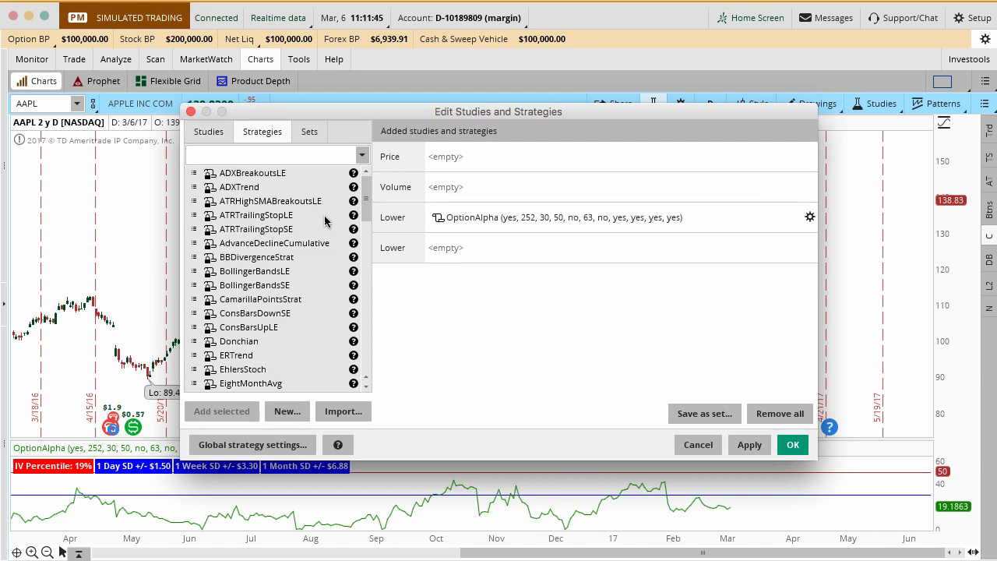
left_click(267, 276)
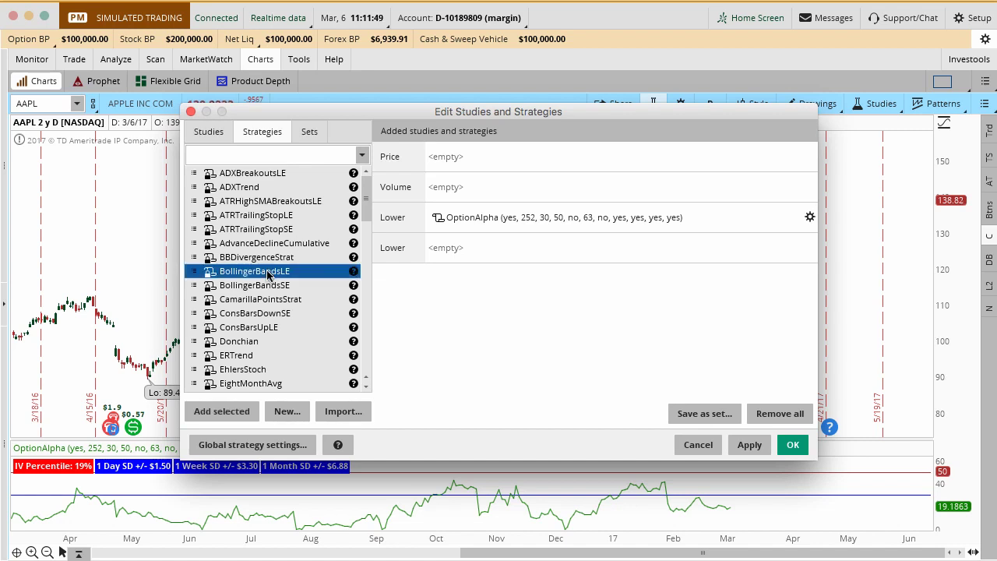
left_click(268, 286)
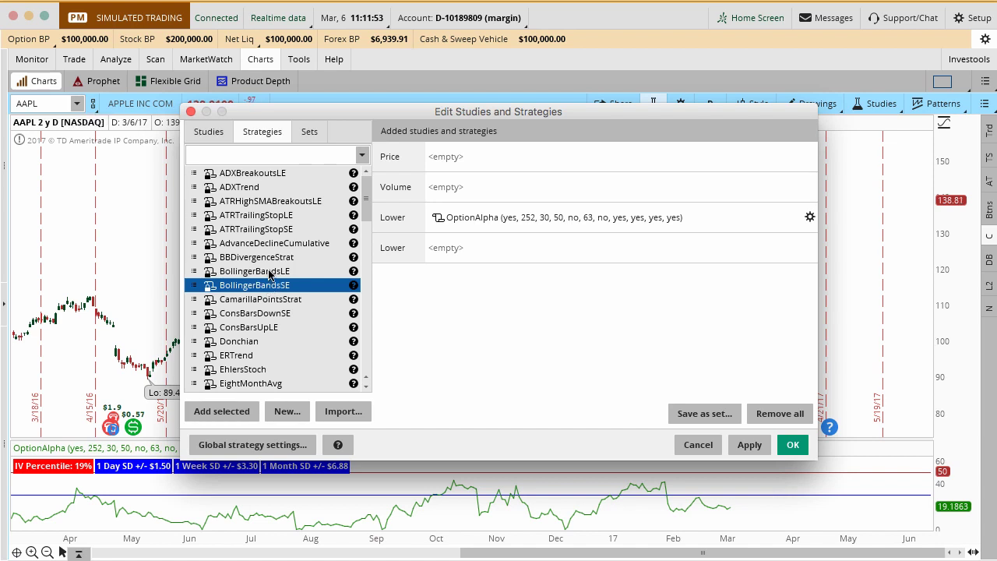
left_click(271, 274)
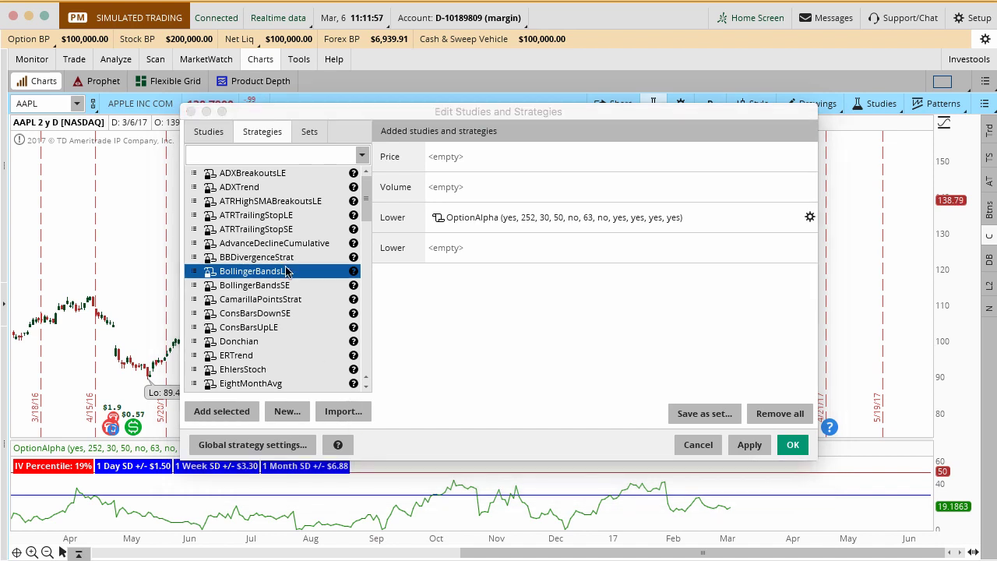
mouse_move(277, 221)
left_mouse_down()
mouse_move(298, 220)
mouse_move(292, 238)
left_mouse_up()
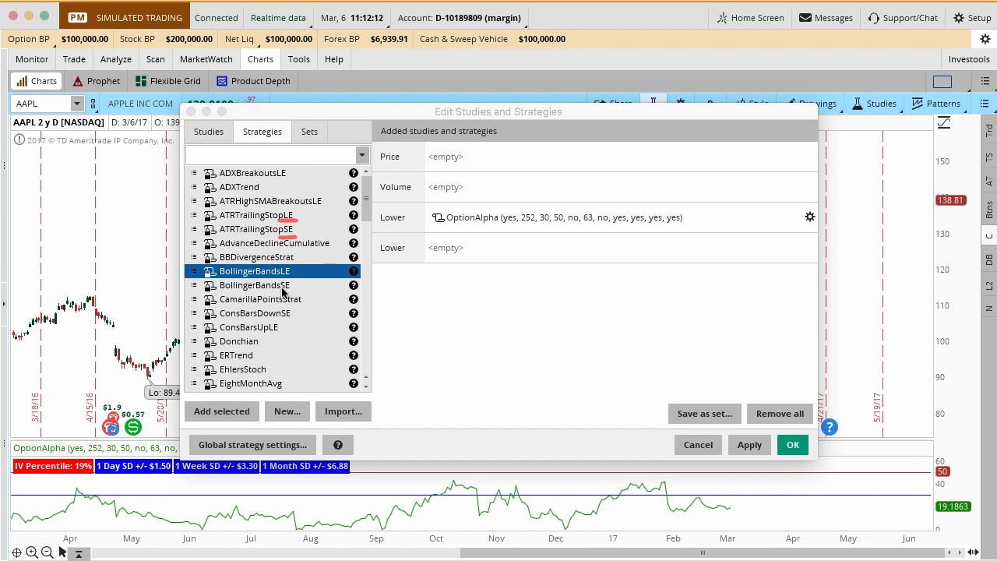
left_click(283, 273)
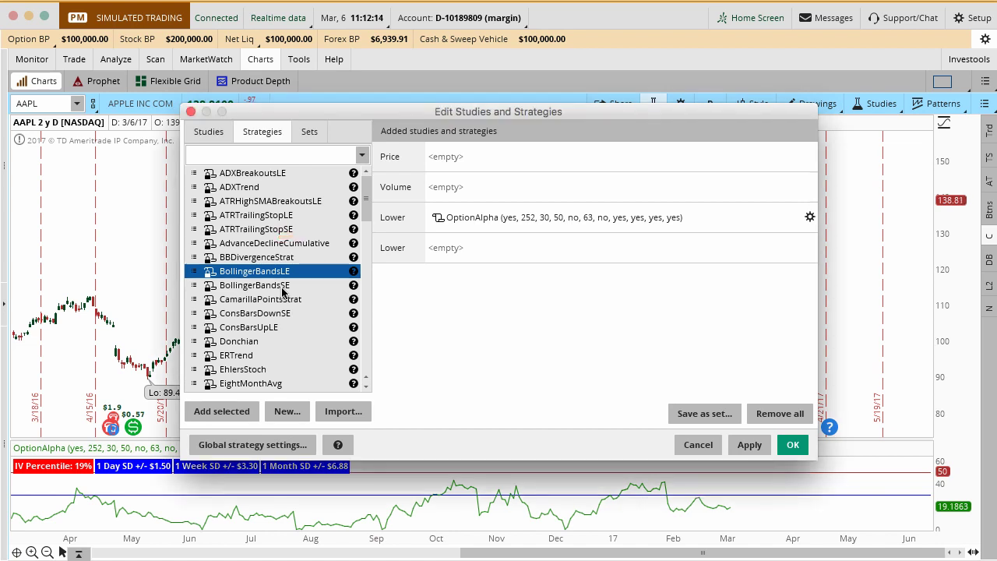
double_click(282, 274)
double_click(283, 286)
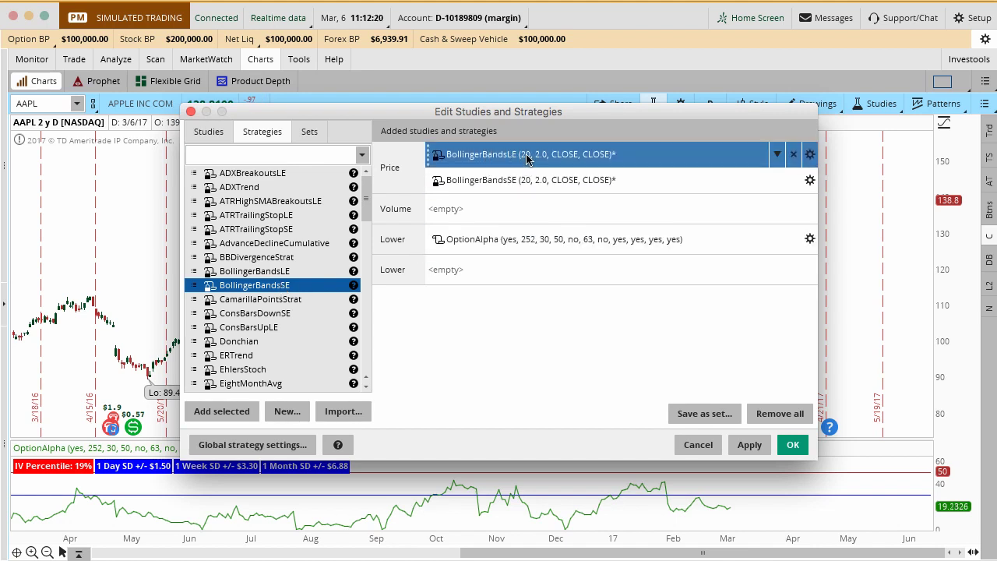
- Check the customization settings of BollingerBandsLE without changing them, and apply both Bollinger strategies to the chart
left_click(810, 155)
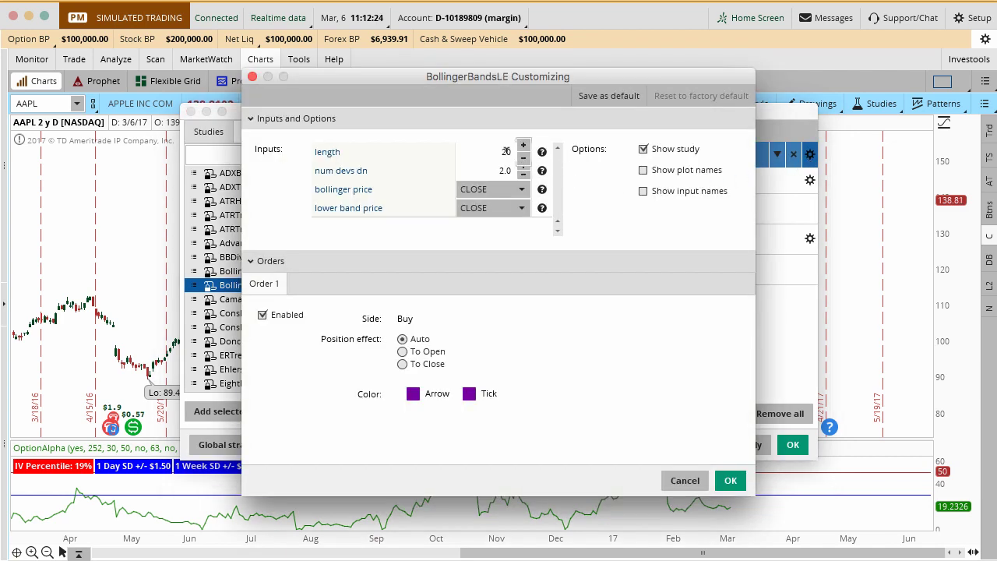
left_click(684, 481)
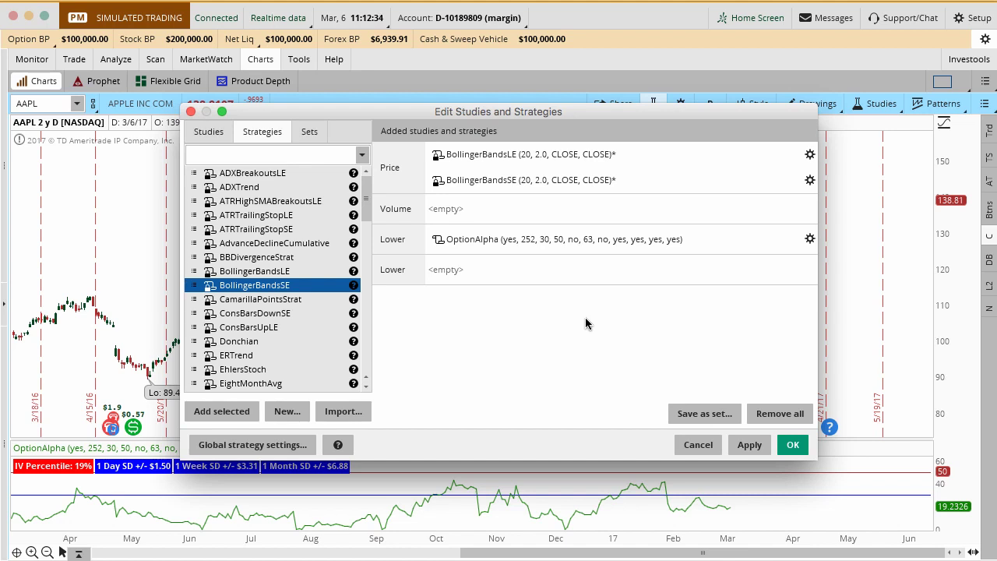
left_click(527, 182)
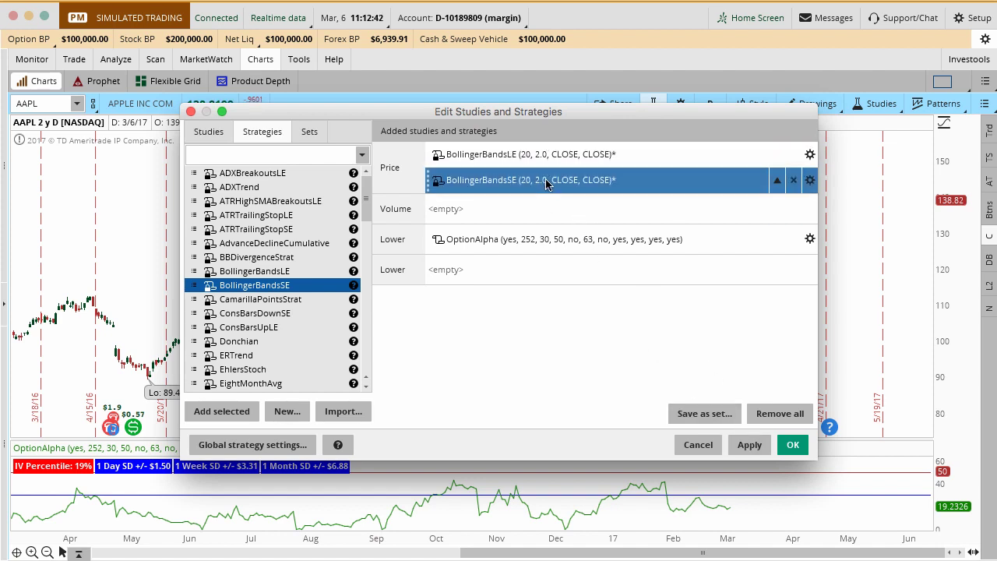
left_click(751, 445)
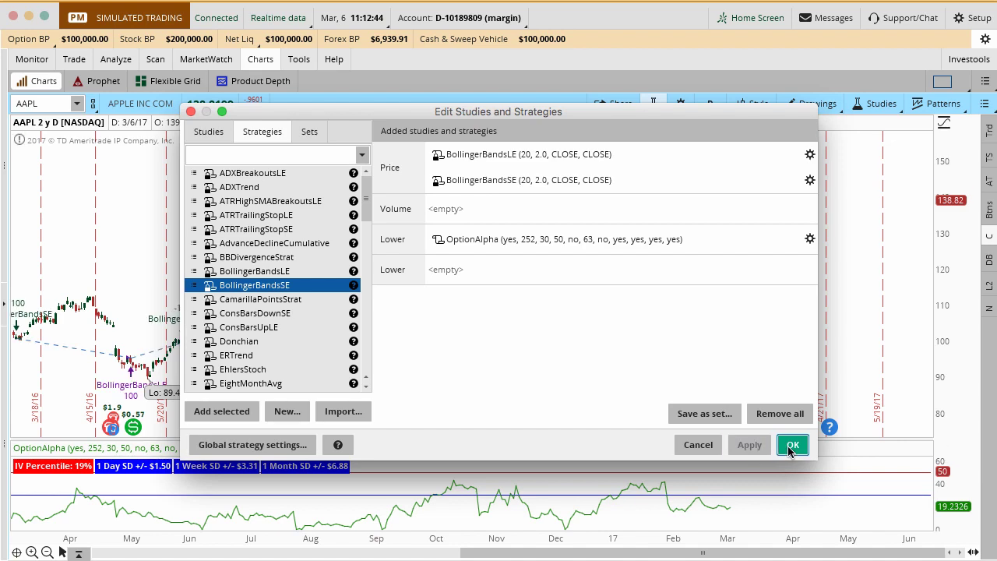
left_click(791, 445)
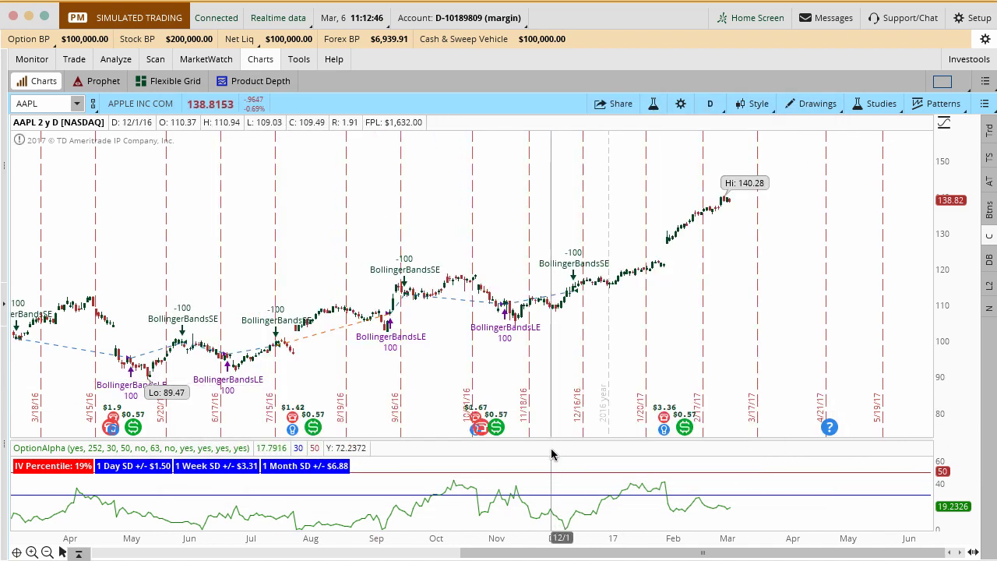
- Examine the strategy signals on earlier prices and review the strategy report's trades and total profit and loss
left_click_drag(534, 554, 407, 555)
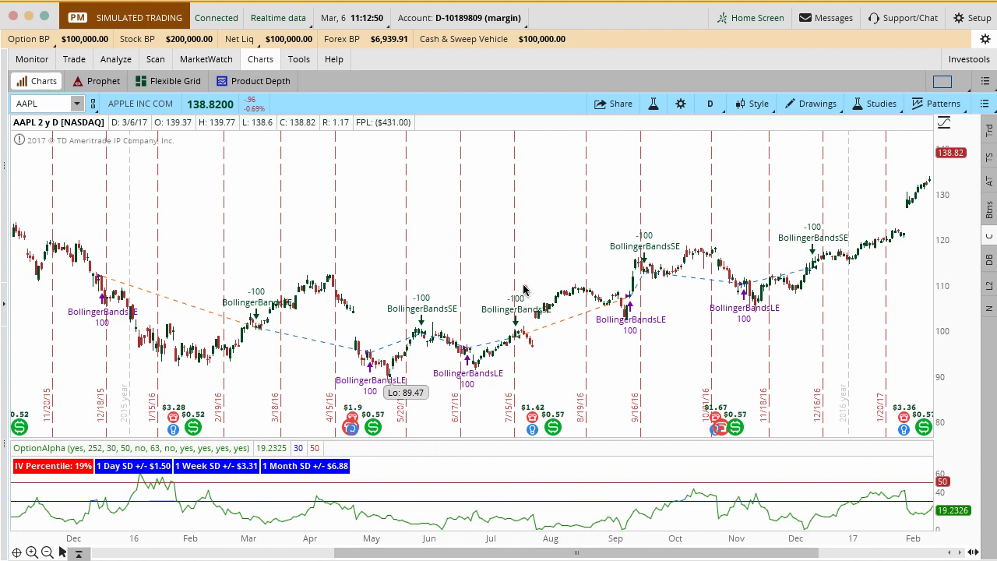
mouse_move(523, 288)
left_mouse_down()
mouse_move(491, 323)
mouse_move(530, 287)
left_mouse_up()
mouse_move(483, 347)
left_mouse_down()
mouse_move(466, 343)
mouse_move(503, 379)
mouse_move(478, 352)
left_mouse_up()
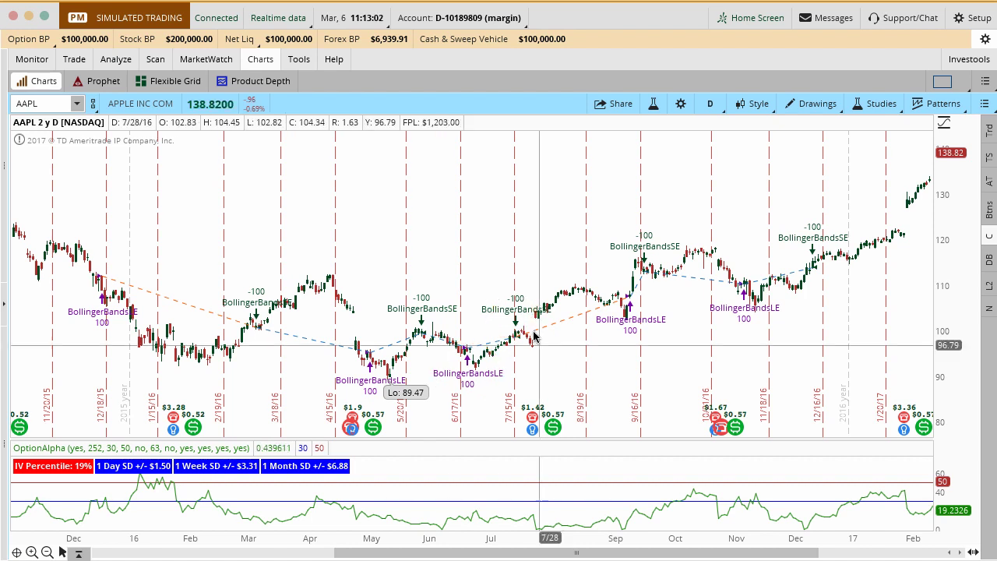
right_click(518, 313)
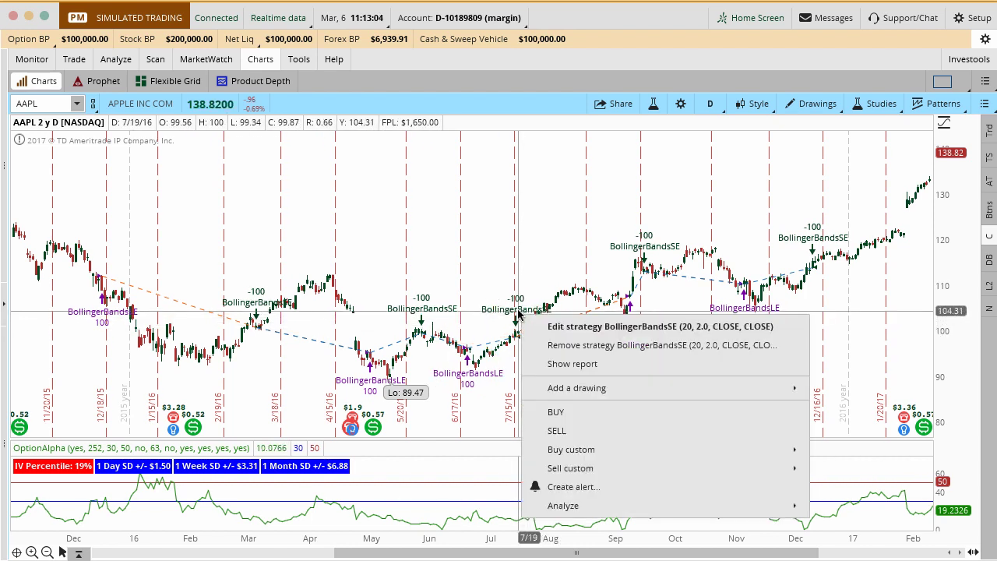
left_click(543, 365)
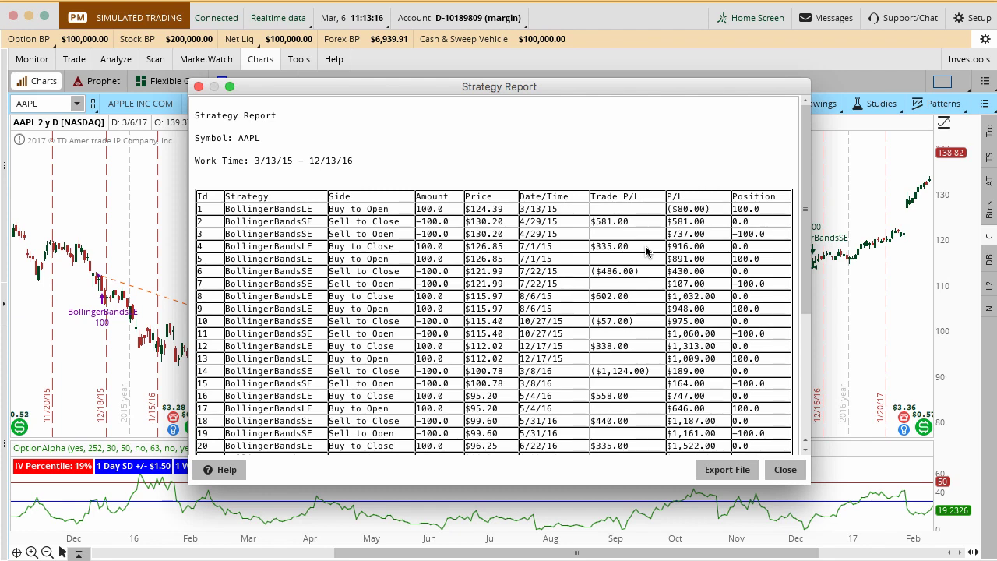
scroll(645, 251, "down", 5)
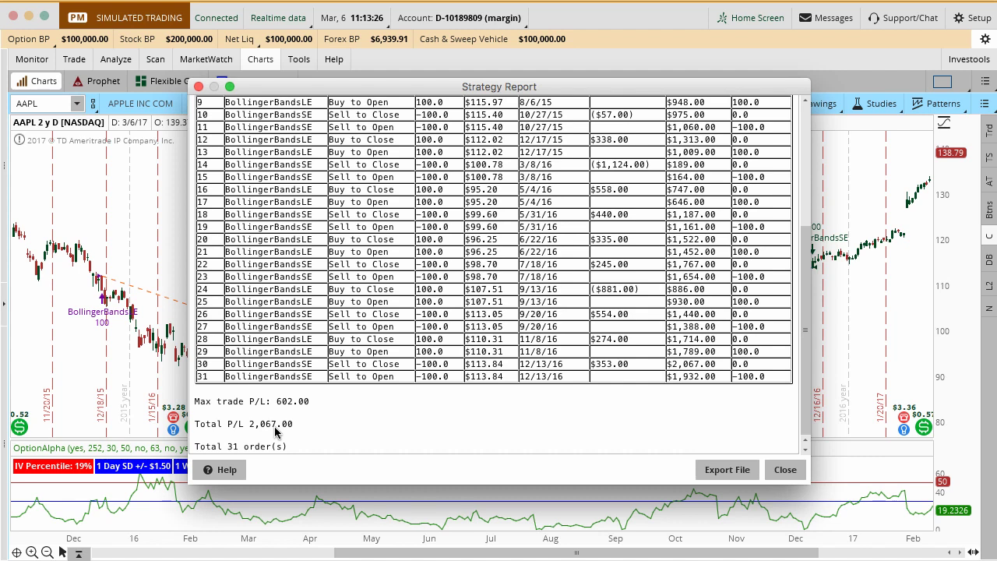
- Close the strategy report and set the AAPL chart to a 10-year period with daily aggregation
left_click(784, 469)
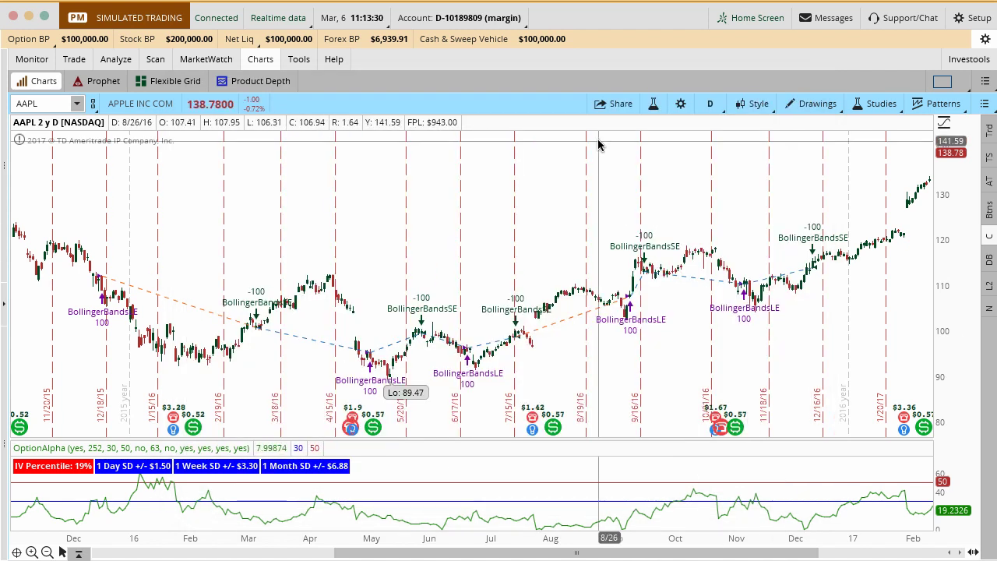
left_click(713, 106)
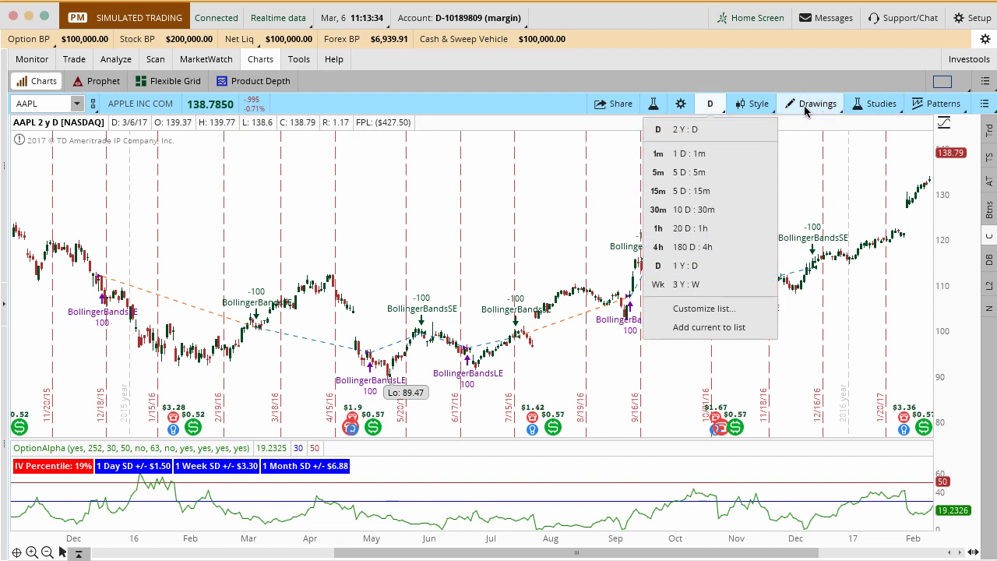
left_click(750, 104)
mouse_move(739, 188)
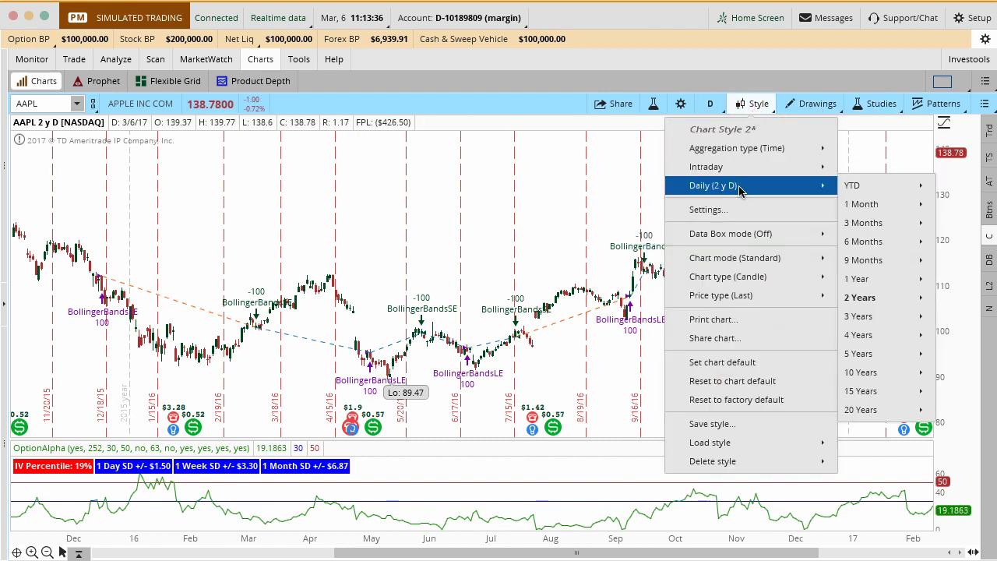
mouse_move(865, 378)
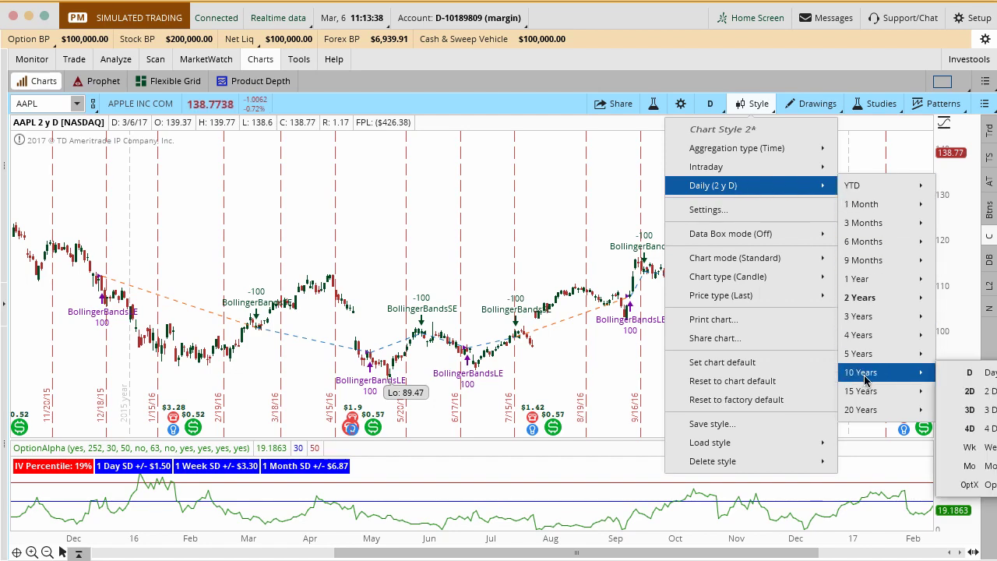
left_click(973, 373)
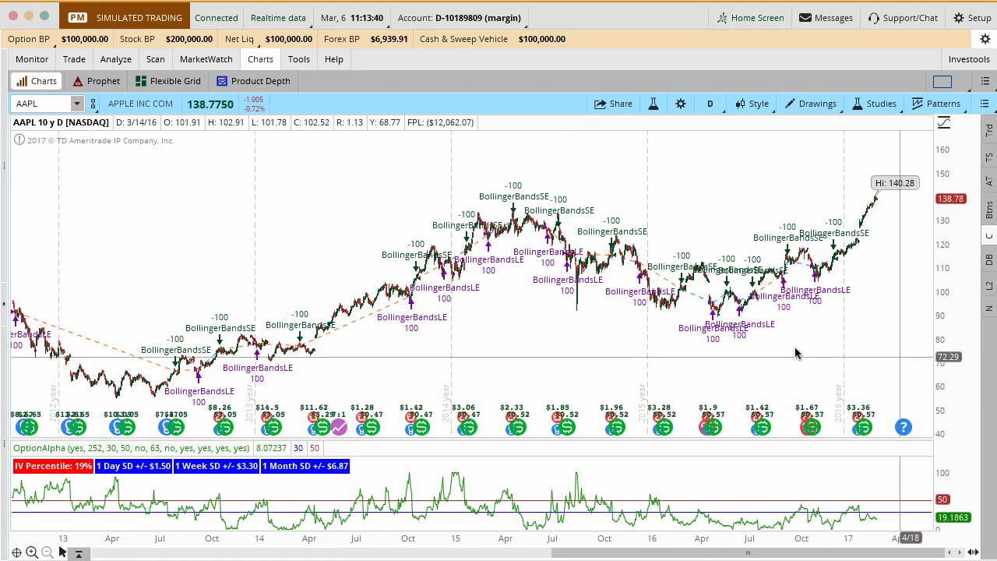
- Review the Bollinger strategies' report for the 10-year period through to its total profit and loss, and close it
right_click(449, 293)
left_click(464, 340)
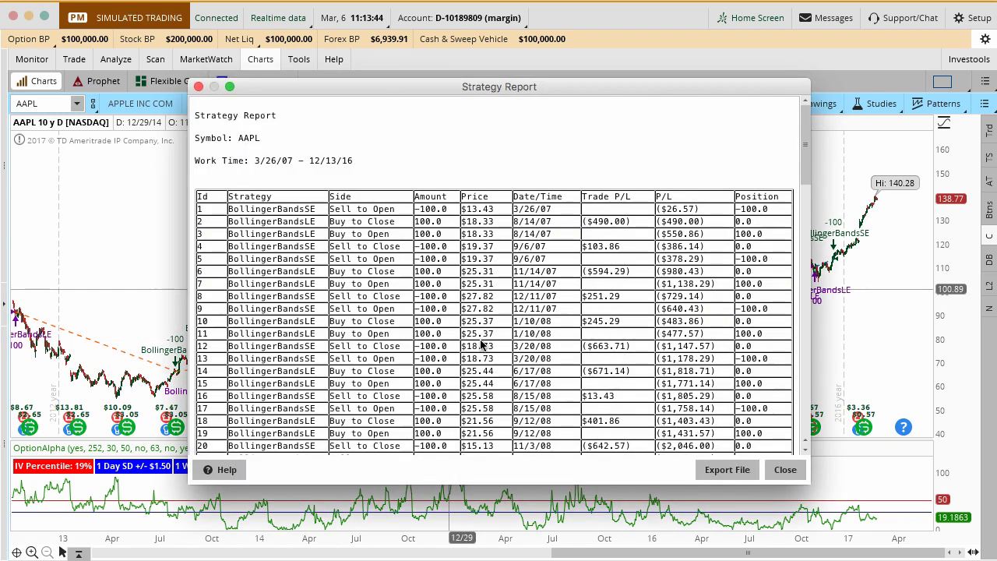
scroll(481, 343, "down", 20)
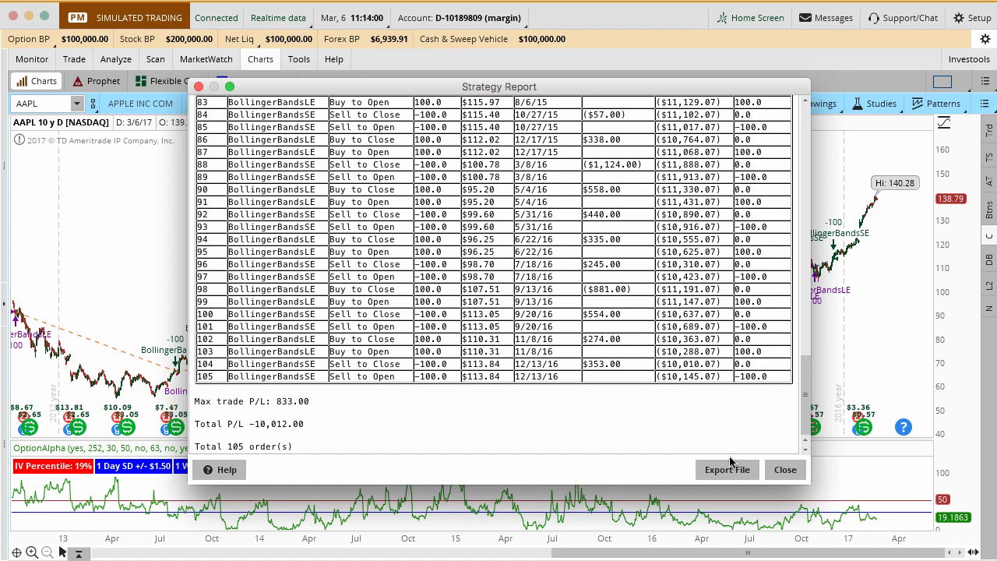
left_click(783, 469)
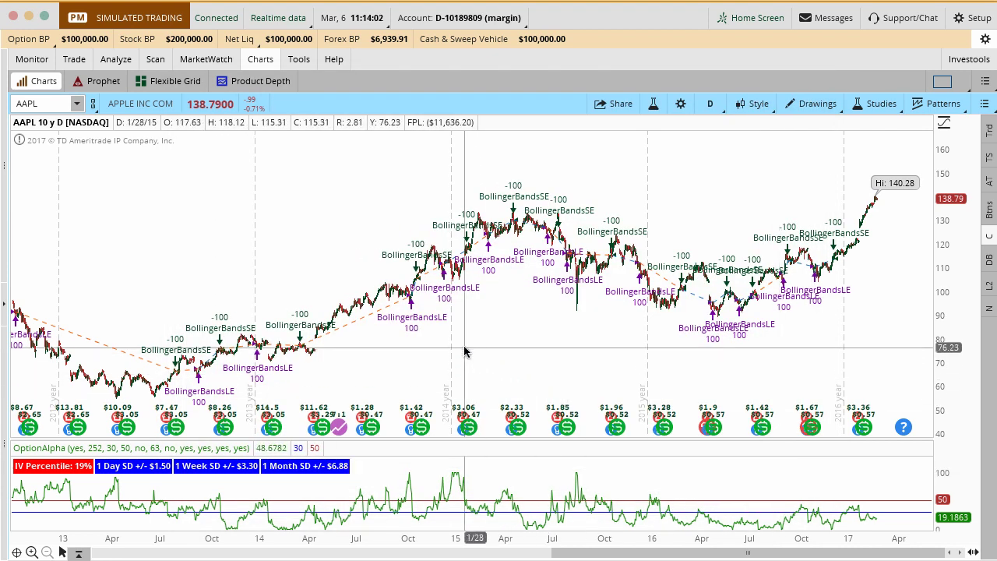